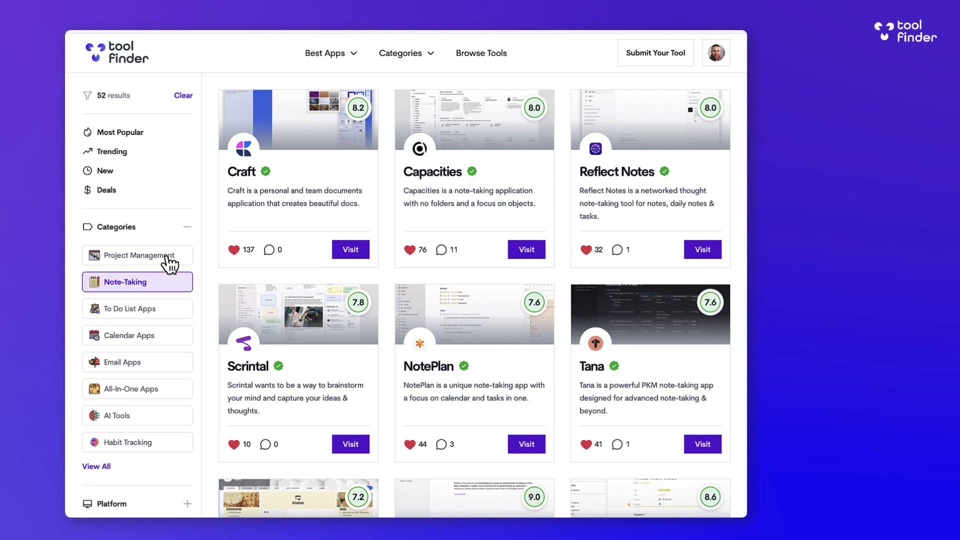
Step: Filter the Tool Finder directory to note-taking apps available on iOS
{"action": "left_click", "coordinate": [188, 228]}
{"action": "left_click", "coordinate": [187, 264]}
{"action": "left_click", "coordinate": [160, 319]}
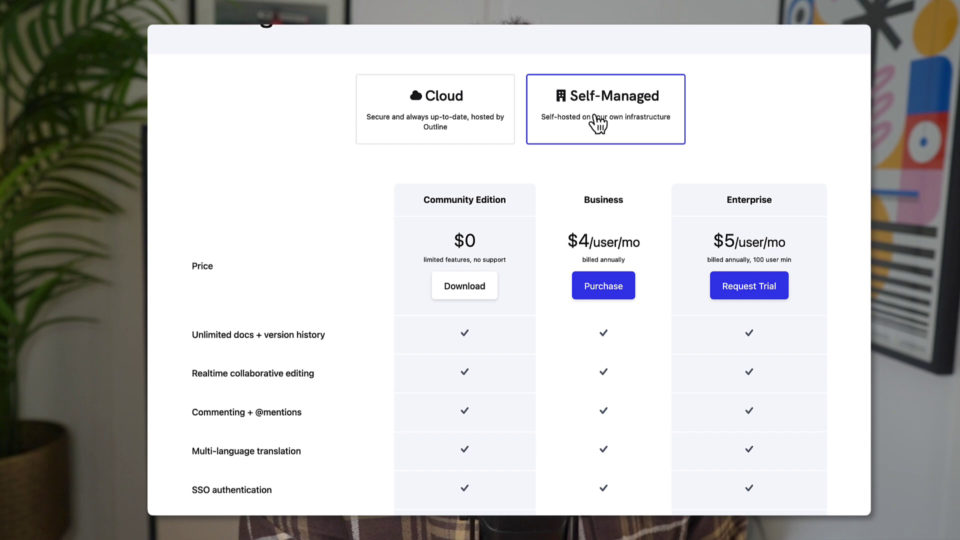
{"action": "scroll", "coordinate": [610, 146], "scroll_direction": "down", "scroll_amount": 3}
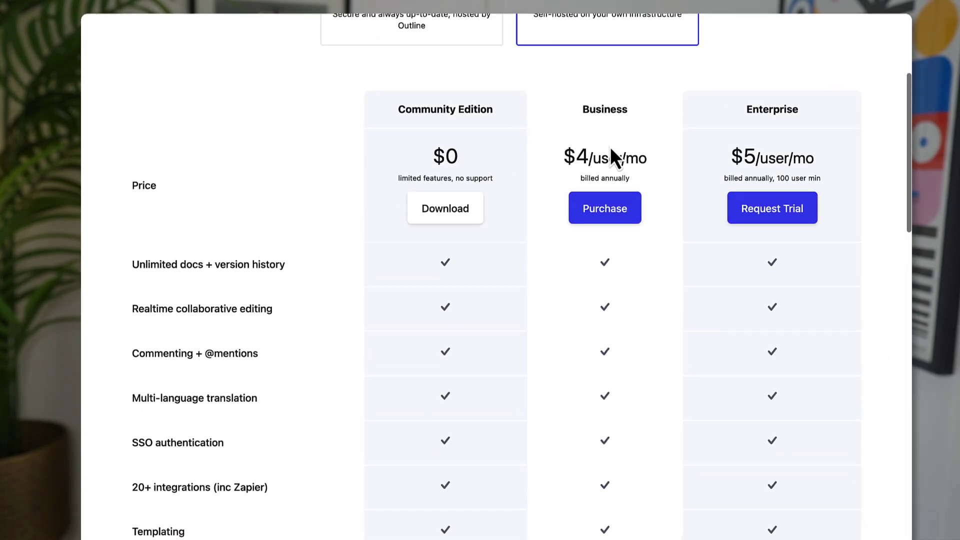
{"action": "scroll", "coordinate": [628, 215], "scroll_direction": "down", "scroll_amount": 6}
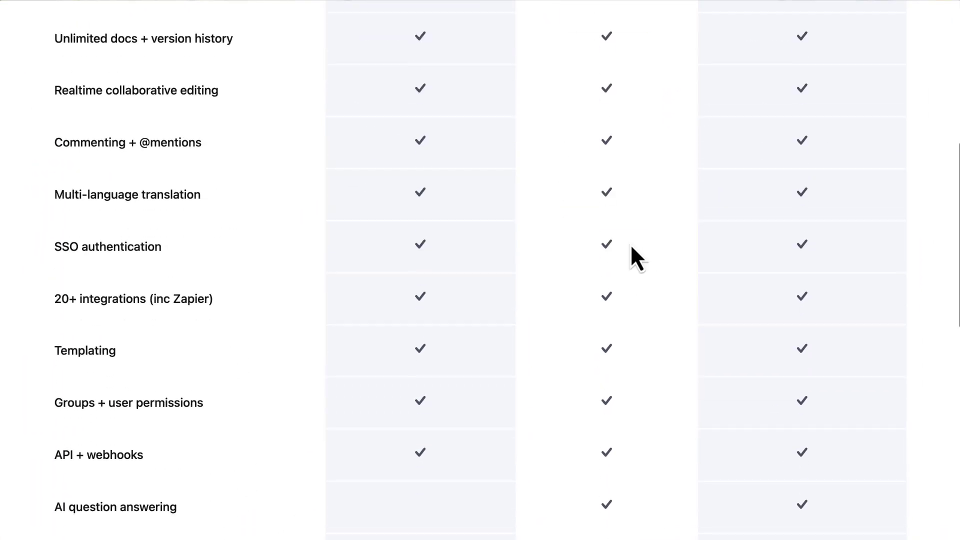
{"action": "scroll", "coordinate": [631, 246], "scroll_direction": "down", "scroll_amount": 4}
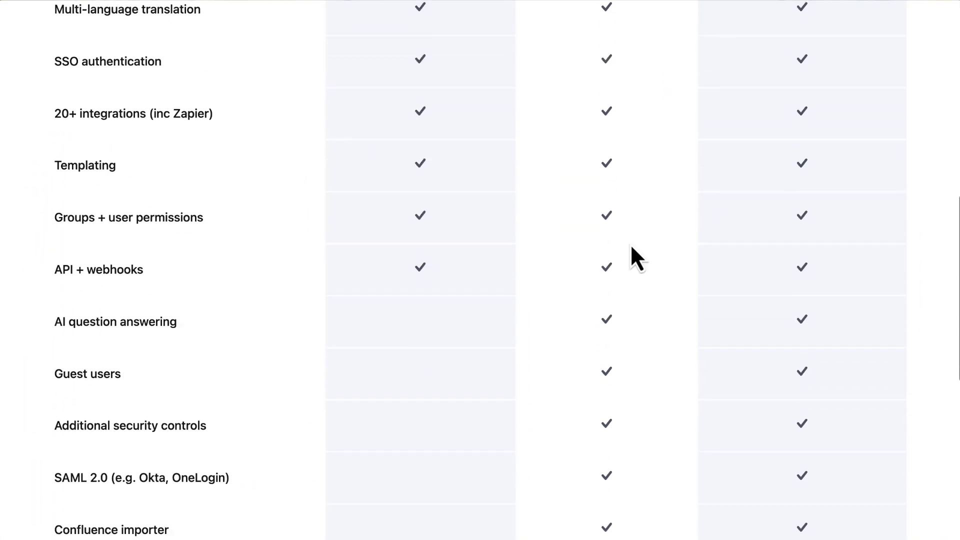
{"action": "scroll", "coordinate": [618, 383], "scroll_direction": "down", "scroll_amount": 3}
{"action": "scroll", "coordinate": [618, 384], "scroll_direction": "down", "scroll_amount": 3}
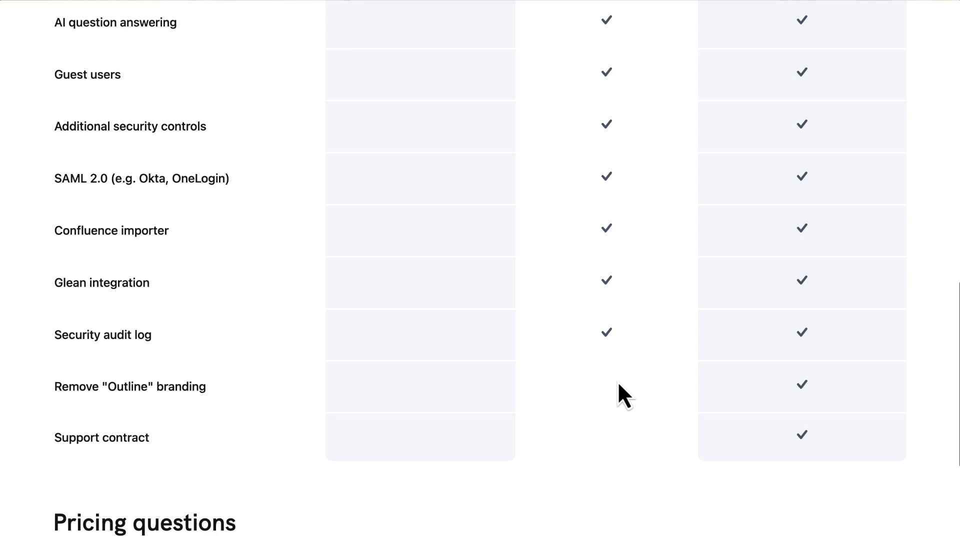
{"action": "scroll", "coordinate": [619, 392], "scroll_direction": "up", "scroll_amount": 15}
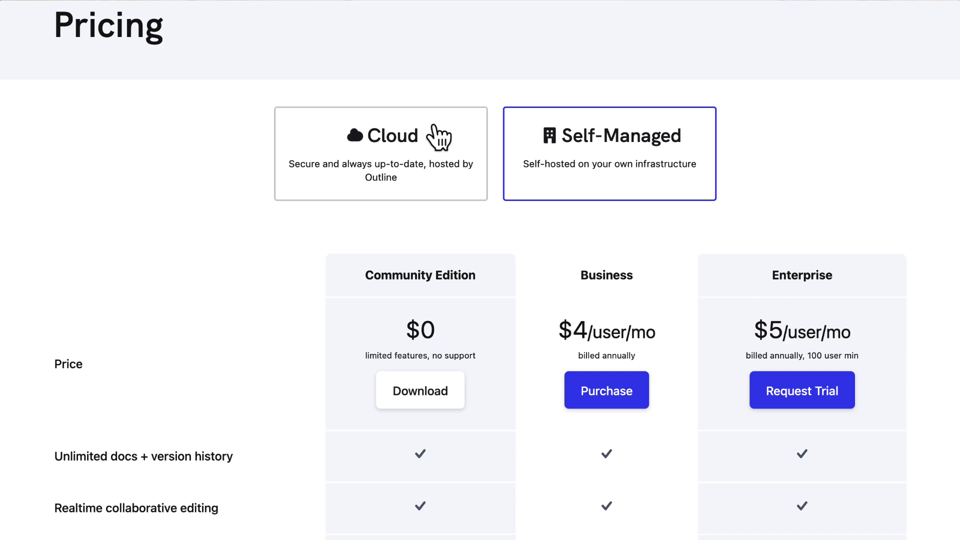
Step: Switch to Cloud pricing and review the $10, $79 and $249 monthly tiers and features
{"action": "left_click", "coordinate": [437, 133]}
{"action": "scroll", "coordinate": [665, 475], "scroll_direction": "down", "scroll_amount": 2}
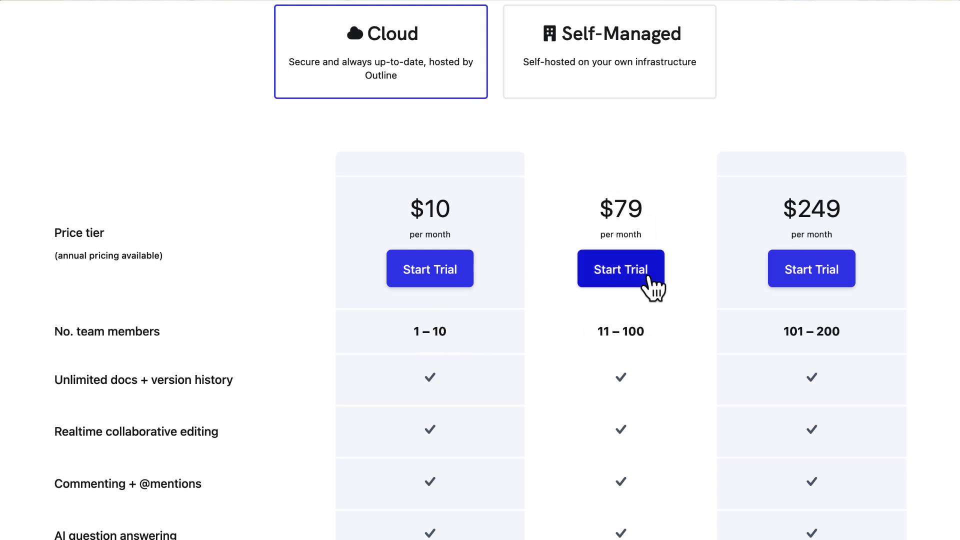
{"action": "scroll", "coordinate": [618, 334], "scroll_direction": "down", "scroll_amount": 1}
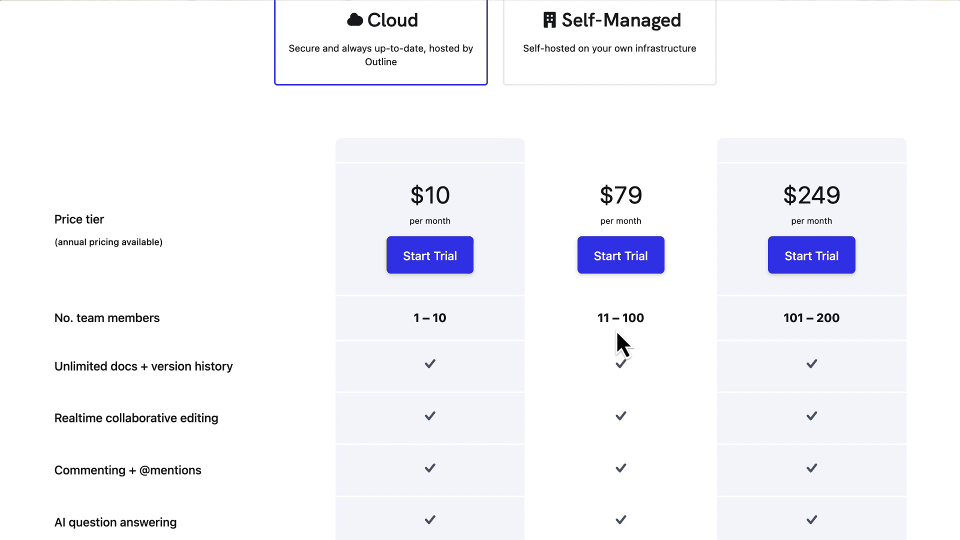
{"action": "scroll", "coordinate": [617, 333], "scroll_direction": "down", "scroll_amount": 1}
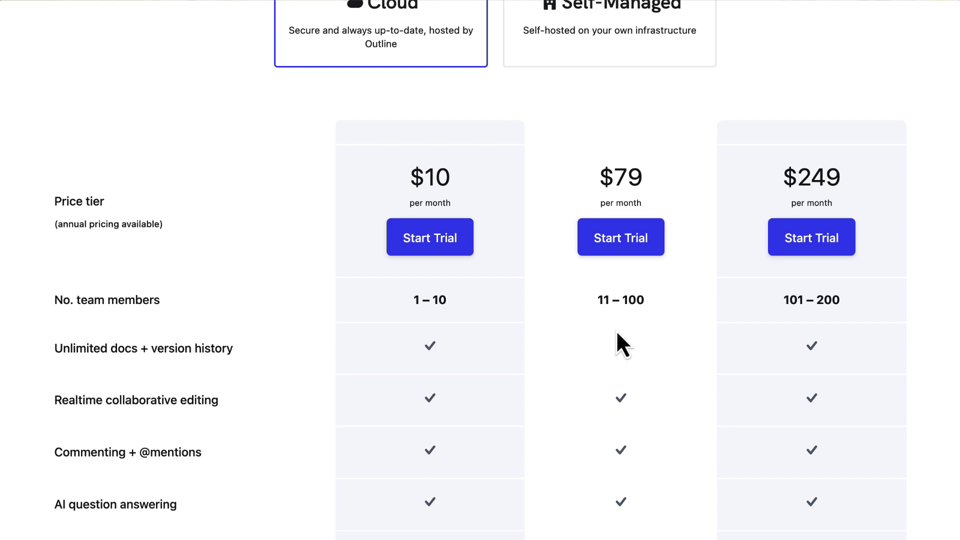
{"action": "scroll", "coordinate": [617, 331], "scroll_direction": "down", "scroll_amount": 10}
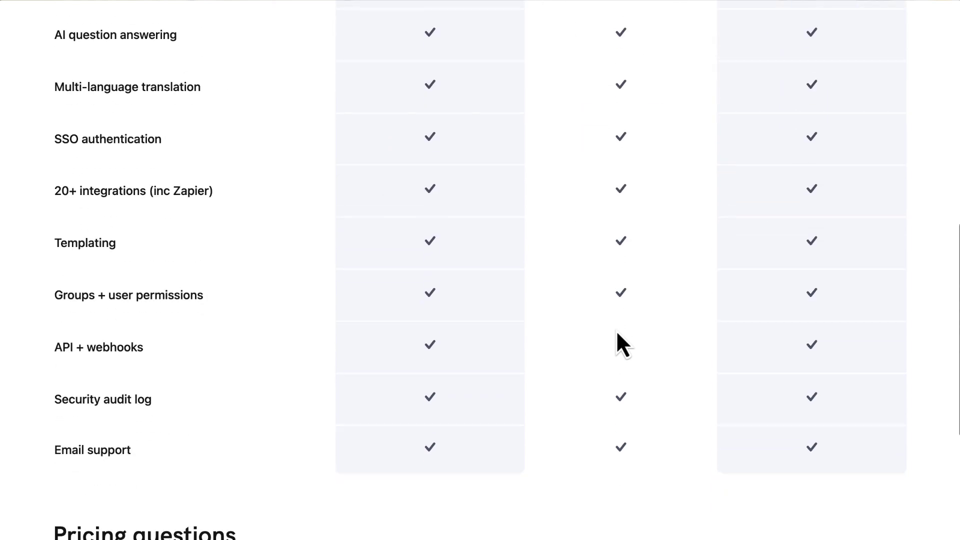
{"action": "scroll", "coordinate": [616, 330], "scroll_direction": "down", "scroll_amount": 4}
{"action": "key", "text": "Home"}
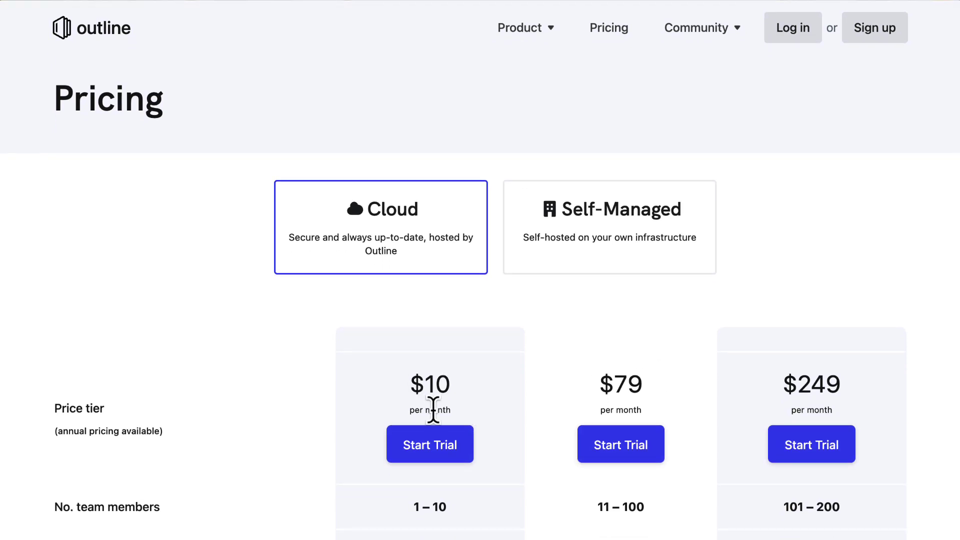
{"action": "scroll", "coordinate": [435, 420], "scroll_direction": "down", "scroll_amount": 3}
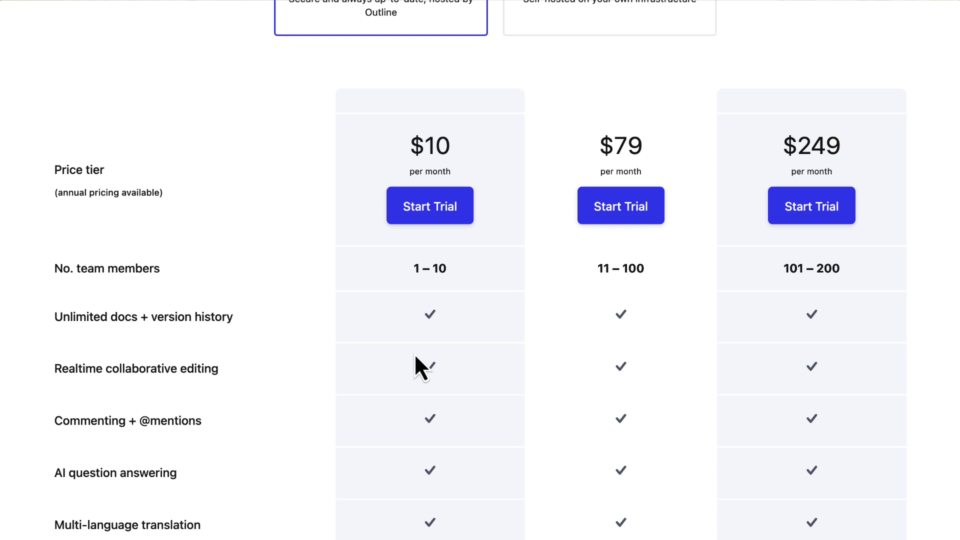
{"action": "scroll", "coordinate": [414, 356], "scroll_direction": "up", "scroll_amount": 6}
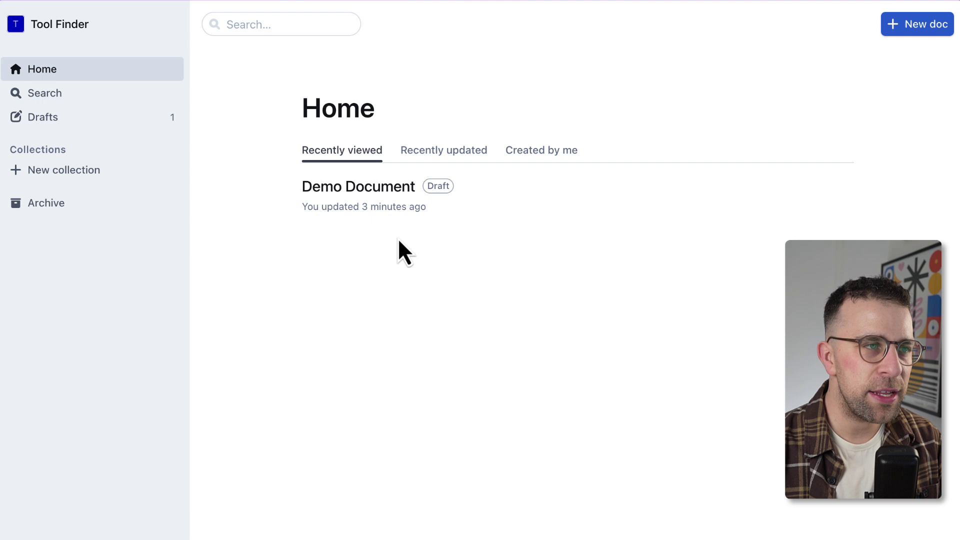
Step: Open Demo Document from Recently viewed and place the cursor above Action Items
{"action": "left_click", "coordinate": [385, 197]}
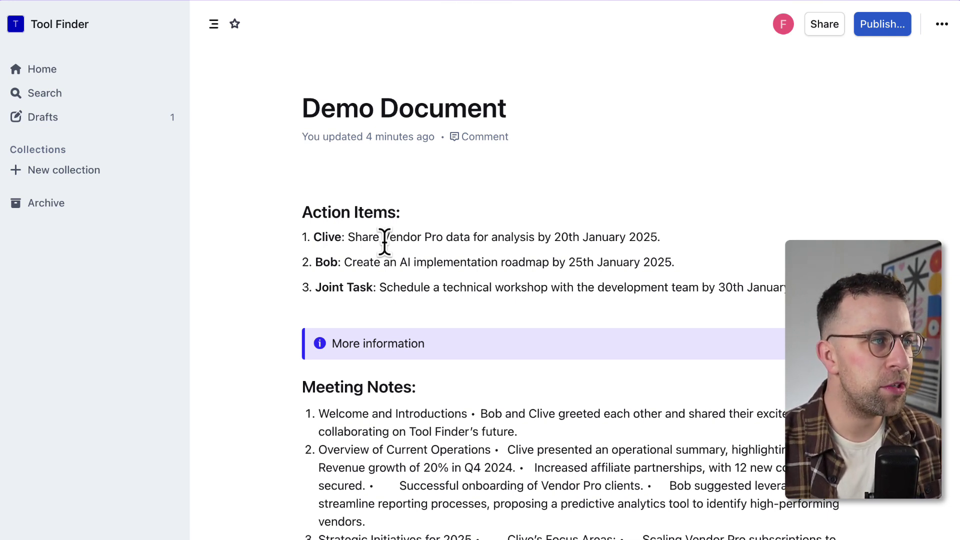
{"action": "left_click", "coordinate": [375, 177]}
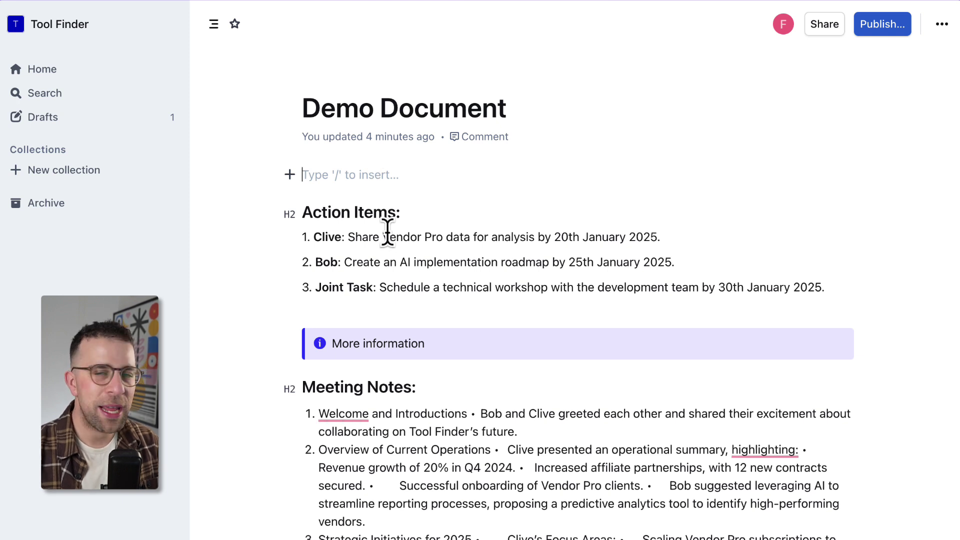
Step: Type a slash to browse the insertable blocks and embeds, then dismiss the list
{"action": "type", "text": "/"}
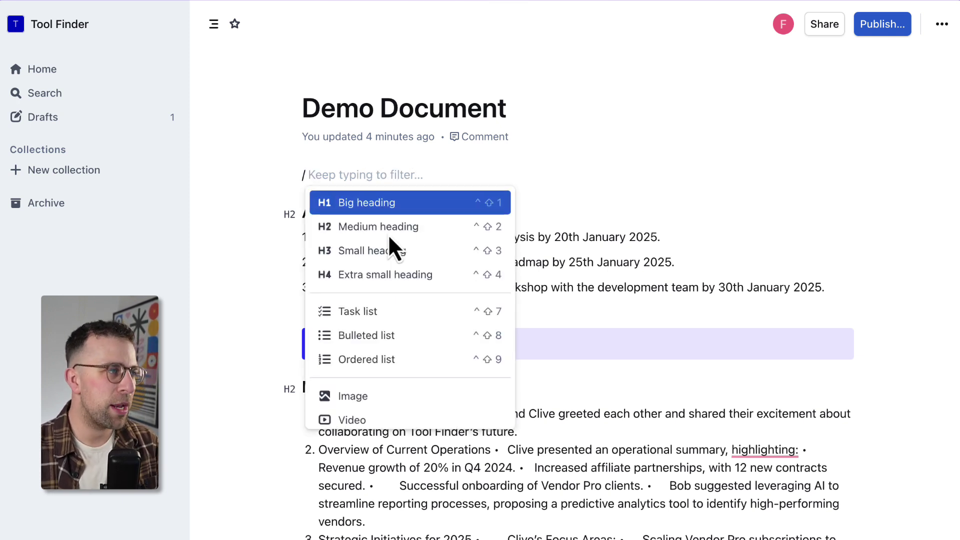
{"action": "scroll", "coordinate": [423, 361], "scroll_direction": "down", "scroll_amount": 5}
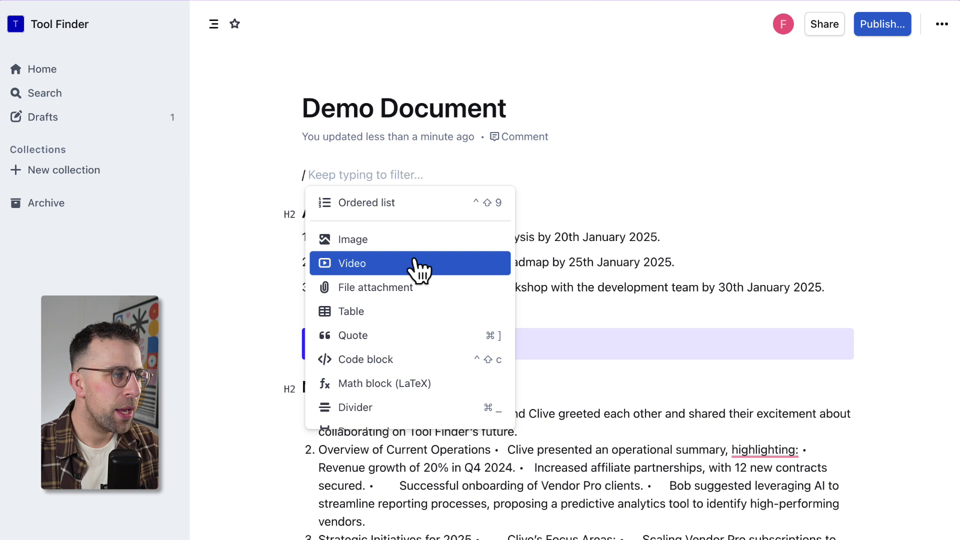
{"action": "scroll", "coordinate": [424, 340], "scroll_direction": "down", "scroll_amount": 3}
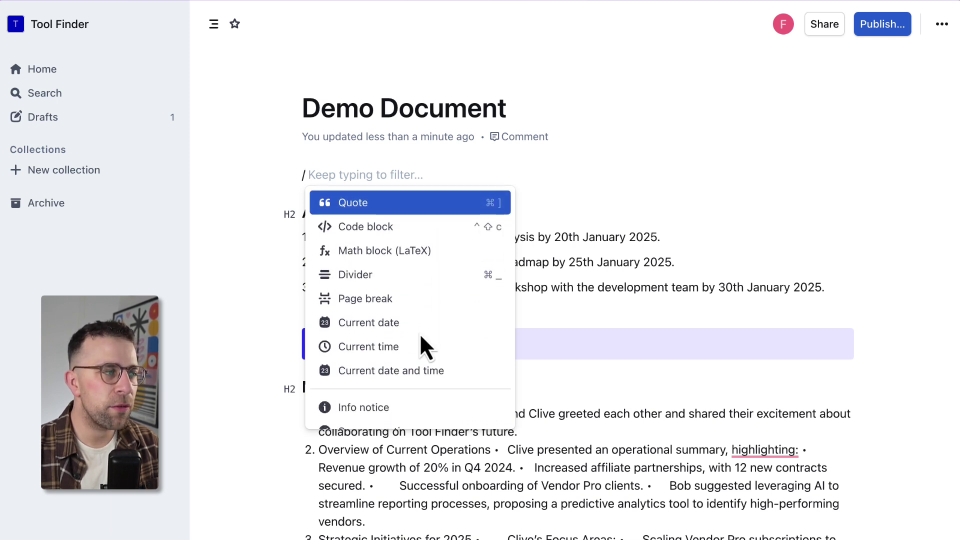
{"action": "scroll", "coordinate": [439, 352], "scroll_direction": "down", "scroll_amount": 4}
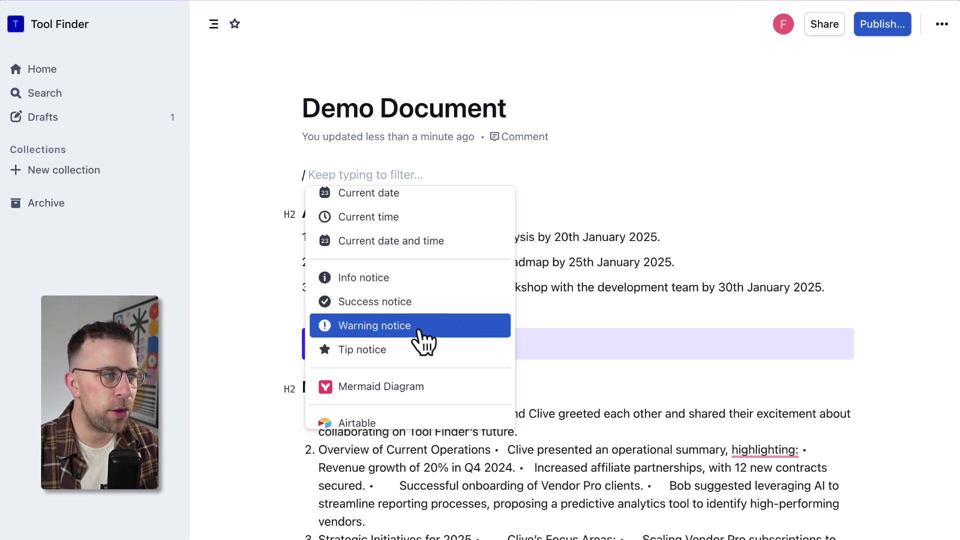
{"action": "scroll", "coordinate": [421, 362], "scroll_direction": "down", "scroll_amount": 5}
{"action": "scroll", "coordinate": [419, 357], "scroll_direction": "down", "scroll_amount": 2}
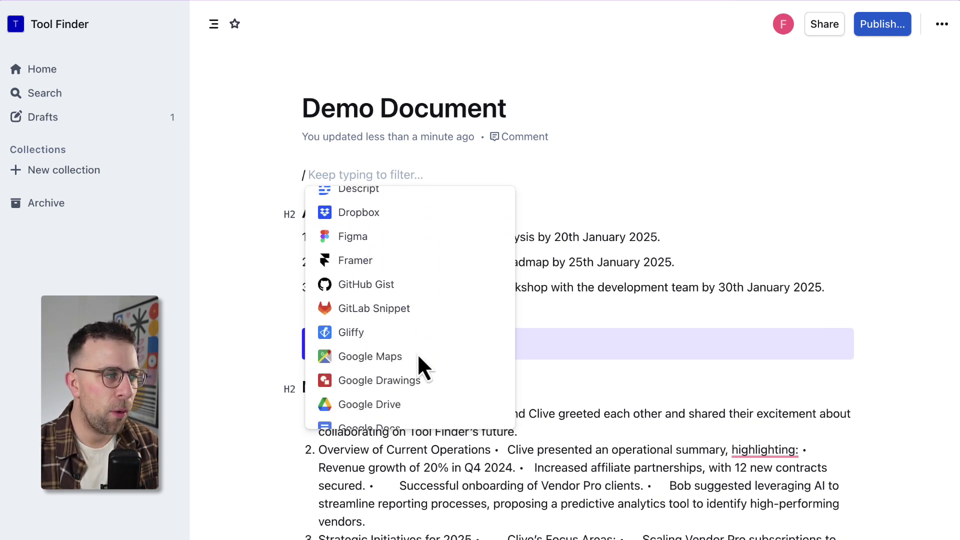
{"action": "scroll", "coordinate": [418, 356], "scroll_direction": "down", "scroll_amount": 10}
{"action": "scroll", "coordinate": [419, 357], "scroll_direction": "down", "scroll_amount": 3}
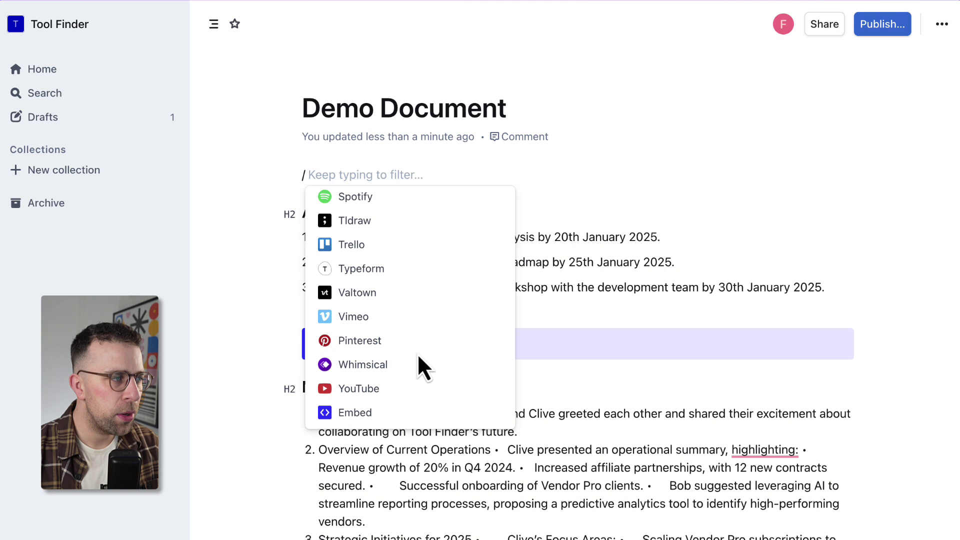
{"action": "scroll", "coordinate": [419, 357], "scroll_direction": "up", "scroll_amount": 10}
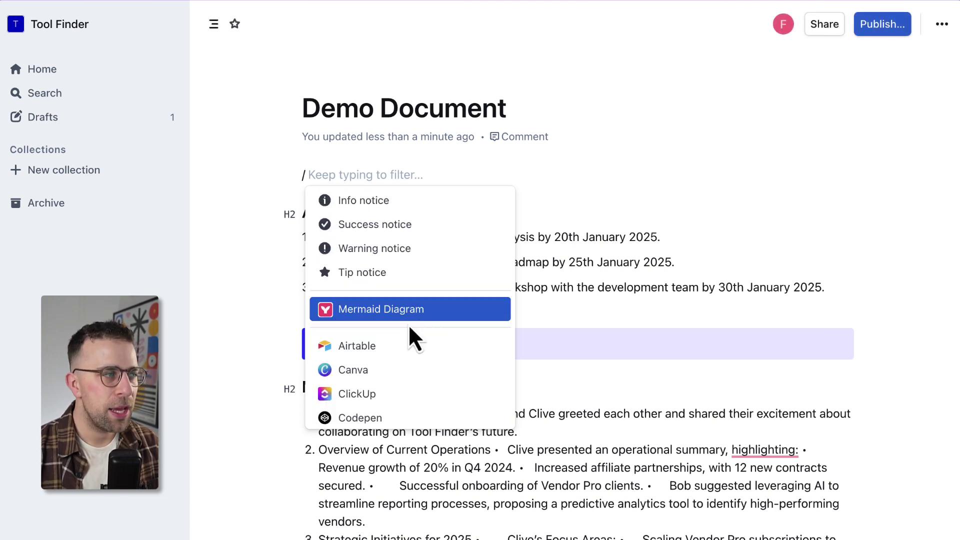
{"action": "scroll", "coordinate": [396, 354], "scroll_direction": "up", "scroll_amount": 6}
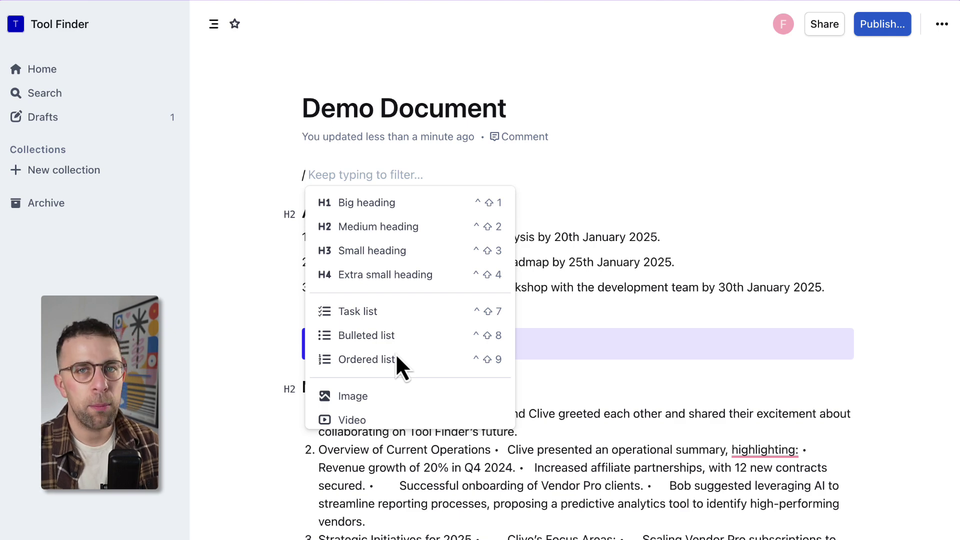
{"action": "key", "text": "Escape"}
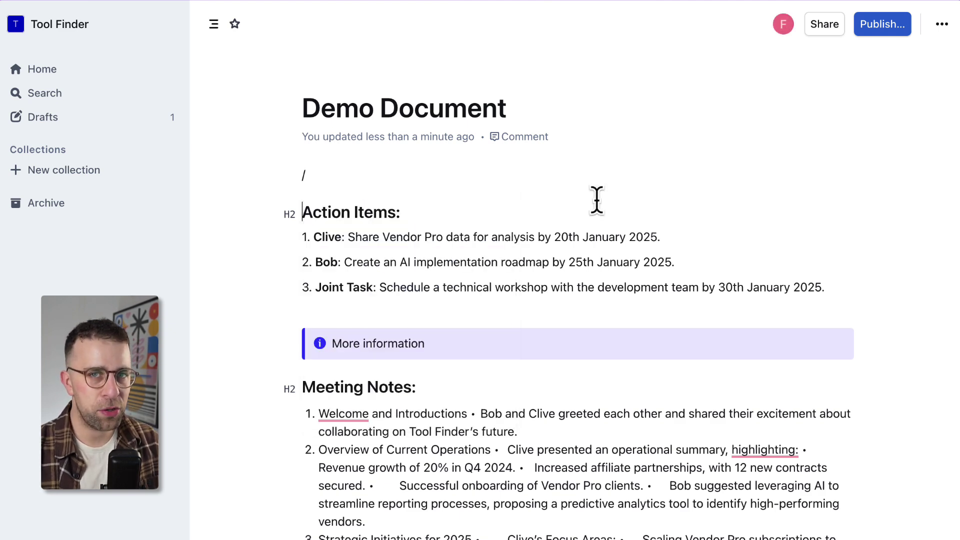
Step: Post a comment reading 'Allows to leave notes' on Demo Document
{"action": "left_click", "coordinate": [515, 138]}
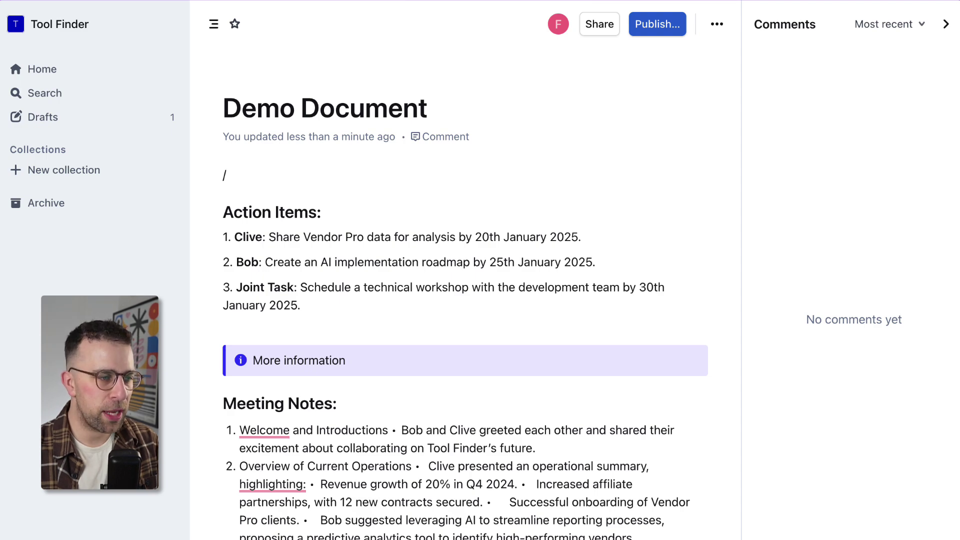
{"action": "type", "text": "Allows to leav"}
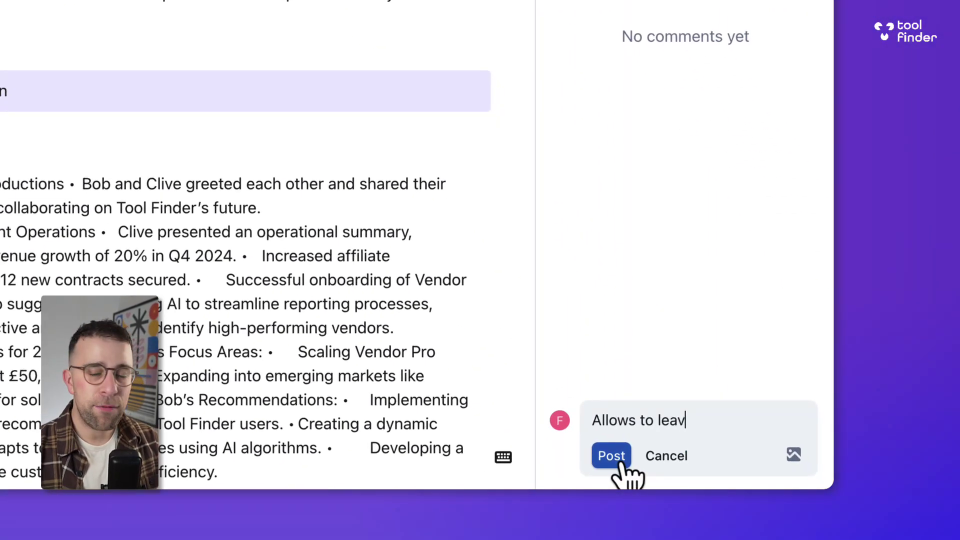
{"action": "type", "text": "e notes"}
{"action": "key", "text": "Return"}
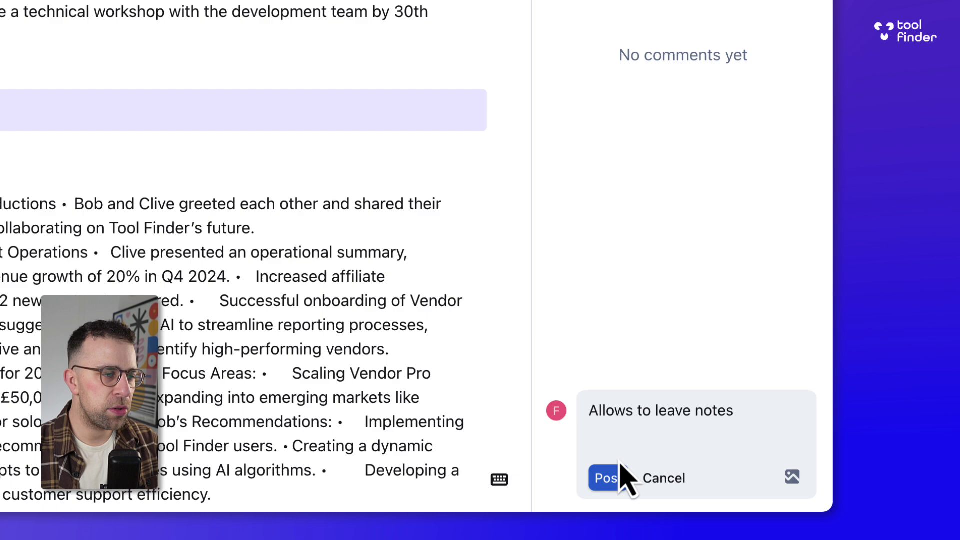
{"action": "left_click", "coordinate": [611, 455]}
Step: Mark the comment resolved and filter the comments list to Resolved
{"action": "left_click", "coordinate": [710, 75]}
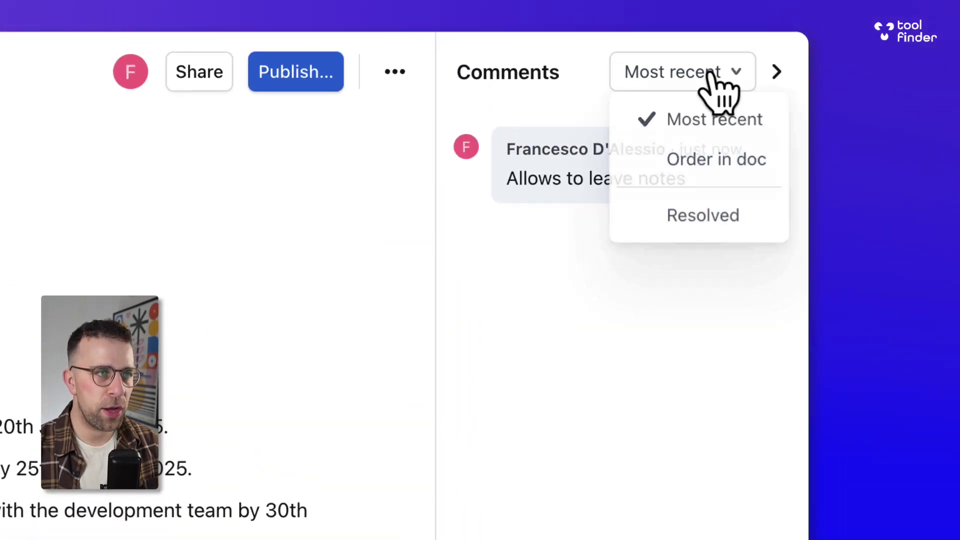
{"action": "left_click", "coordinate": [540, 187]}
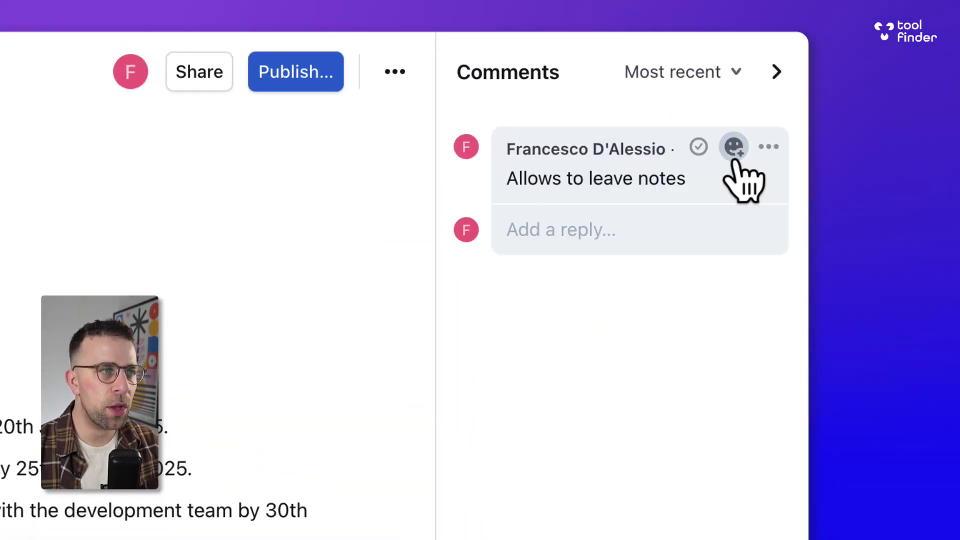
{"action": "left_click", "coordinate": [699, 147]}
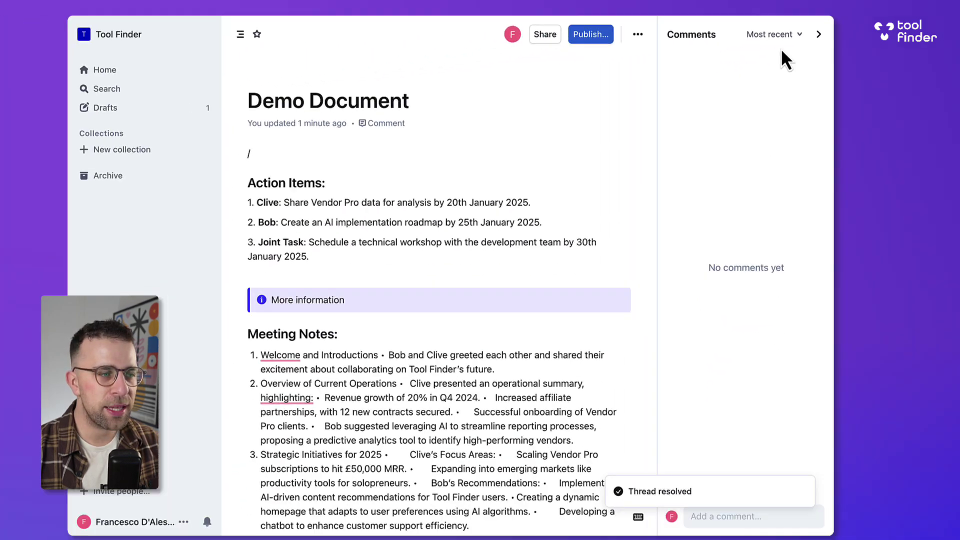
{"action": "left_click", "coordinate": [774, 34]}
{"action": "left_click", "coordinate": [735, 100]}
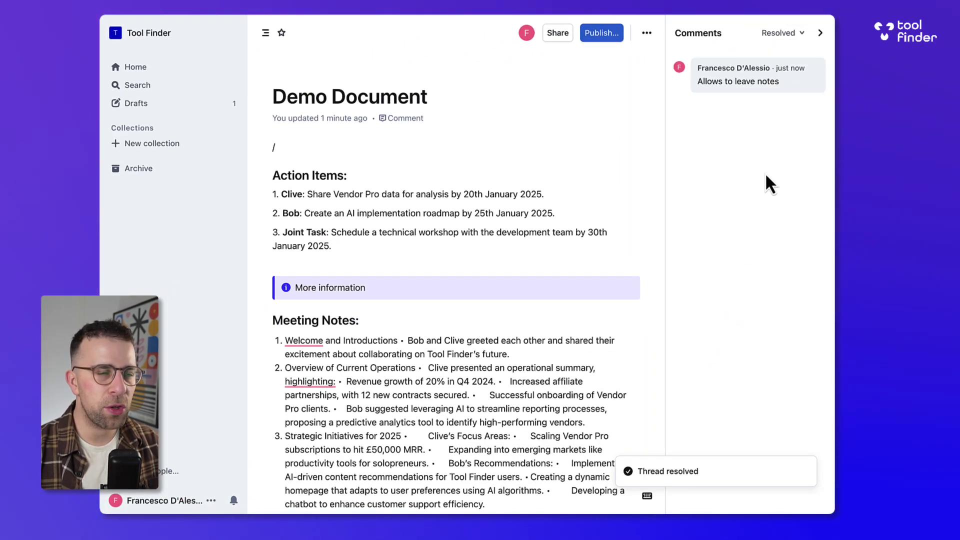
Step: Close the comments panel, star Demo Document, and bring up its sharing options
{"action": "left_click", "coordinate": [820, 34]}
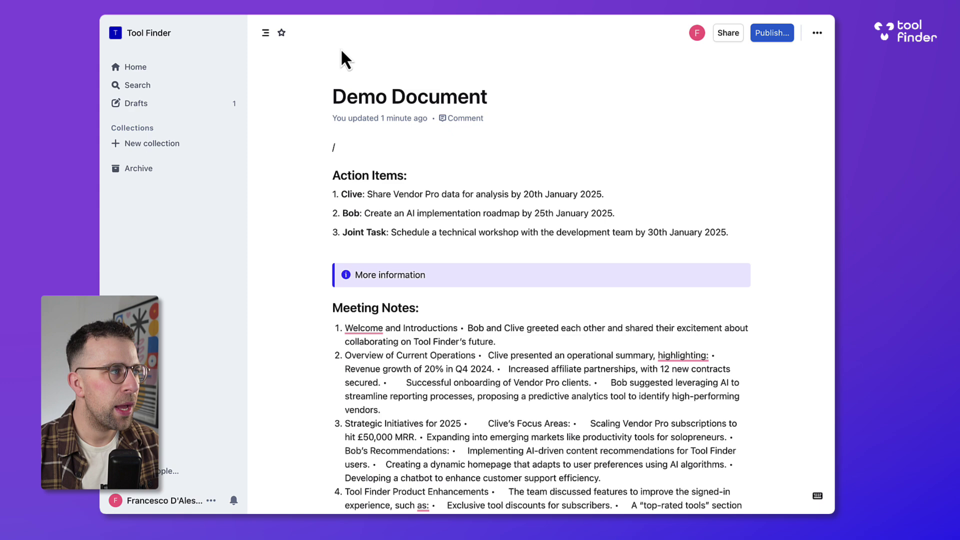
{"action": "left_click", "coordinate": [266, 34]}
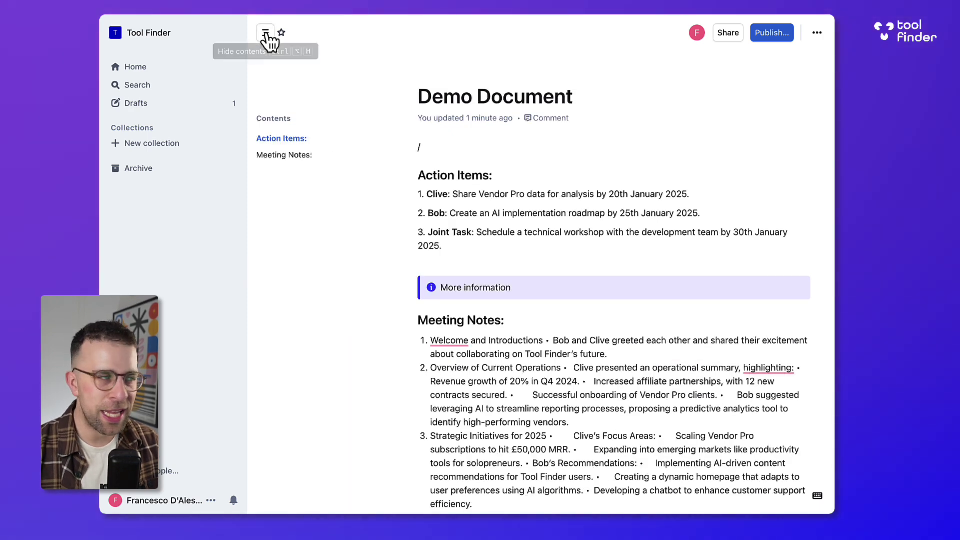
{"action": "left_click", "coordinate": [267, 34]}
{"action": "left_click", "coordinate": [281, 33]}
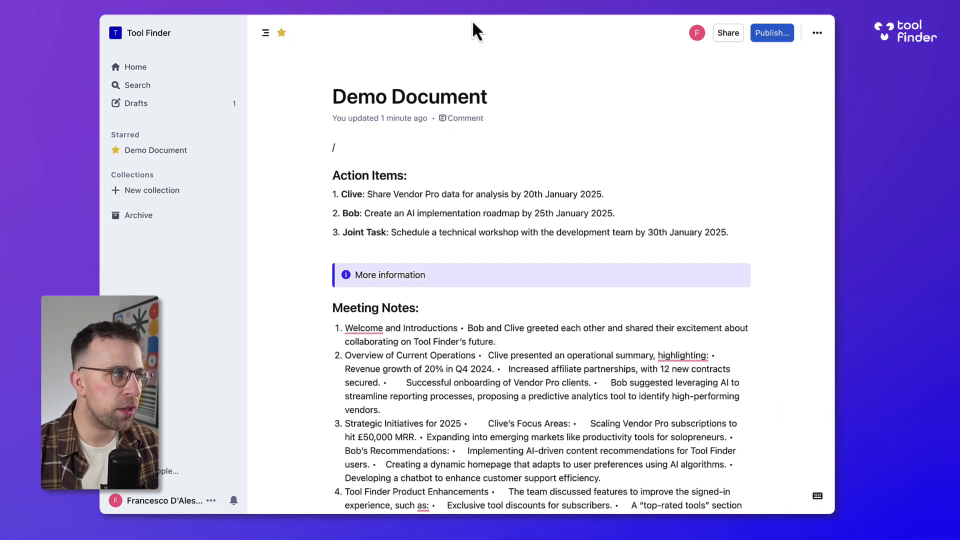
{"action": "left_click", "coordinate": [728, 34]}
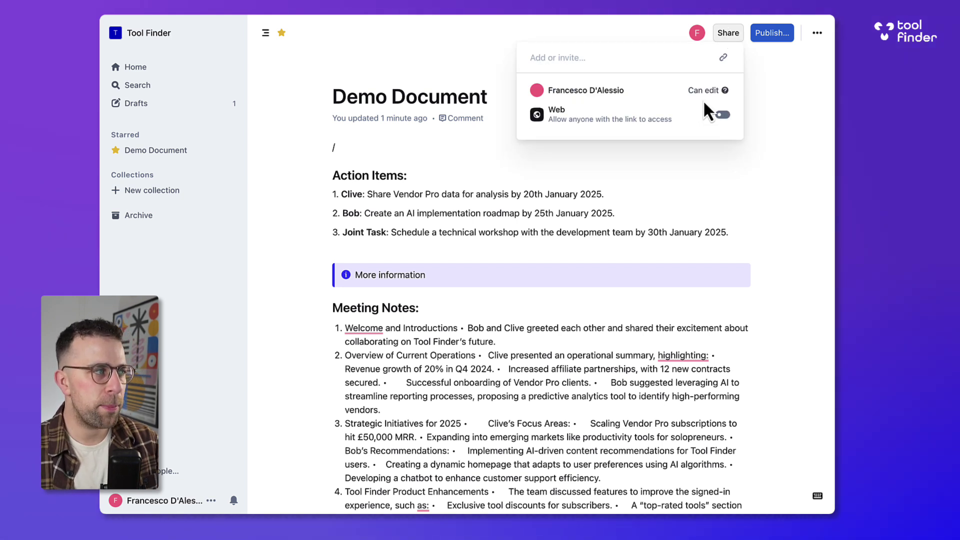
Step: Create a collection named 'Collection' with the default No access permission
{"action": "left_click", "coordinate": [427, 67]}
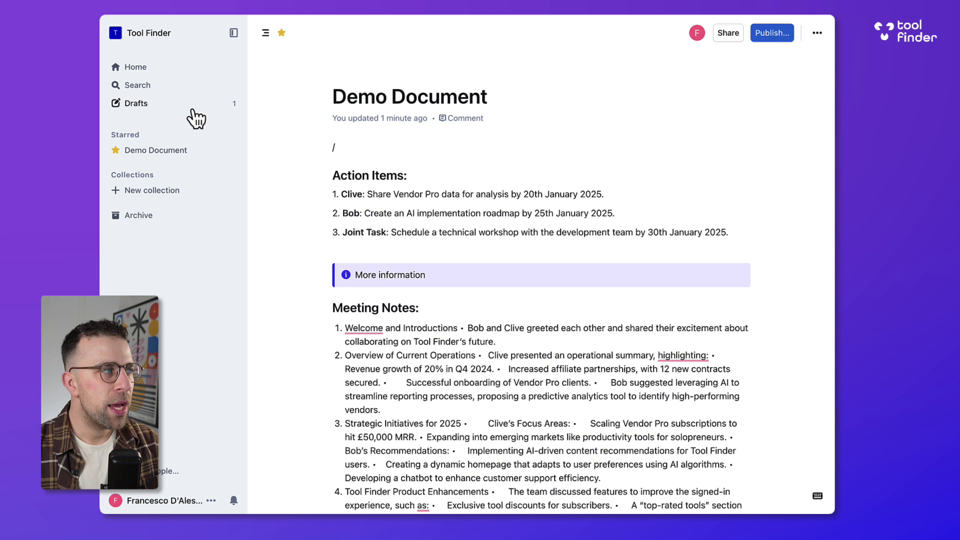
{"action": "left_click", "coordinate": [160, 191]}
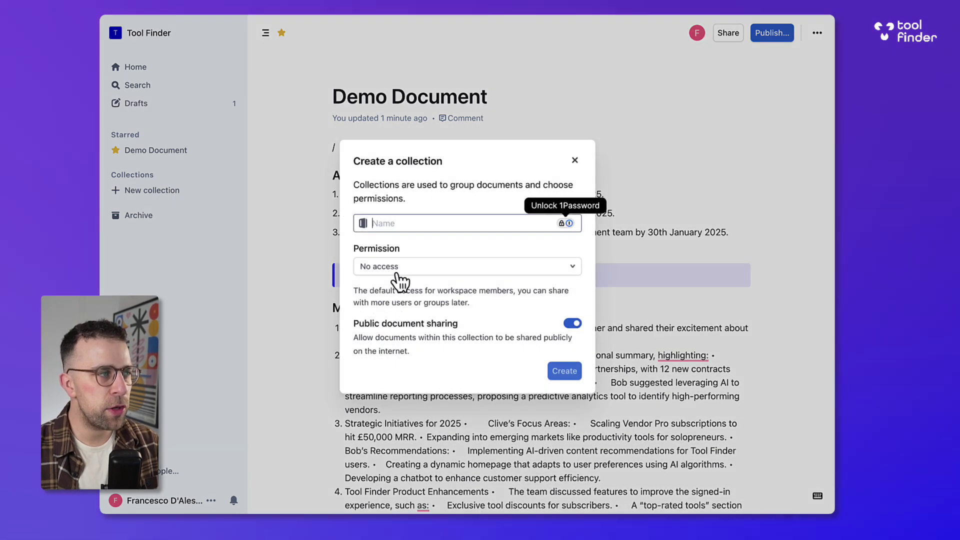
{"action": "type", "text": "Collection"}
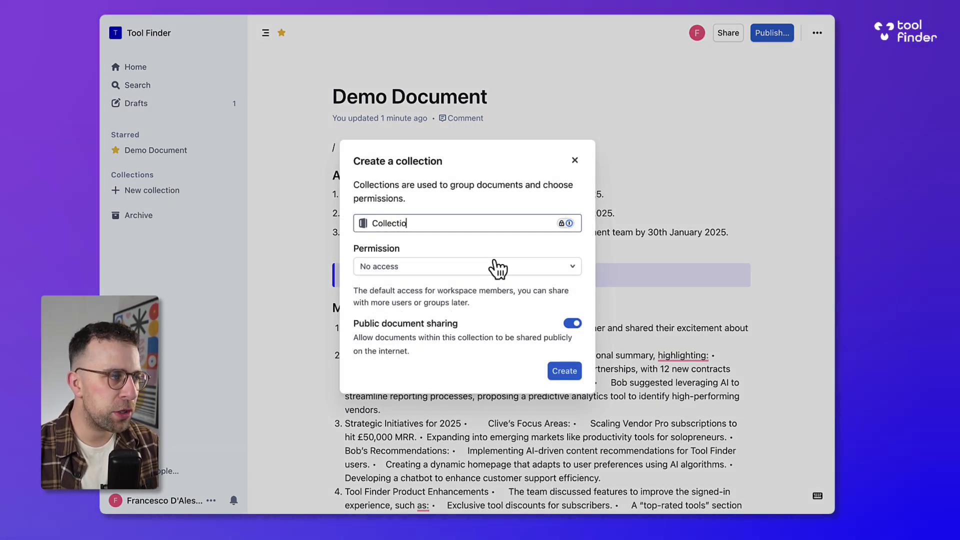
{"action": "left_click", "coordinate": [478, 272]}
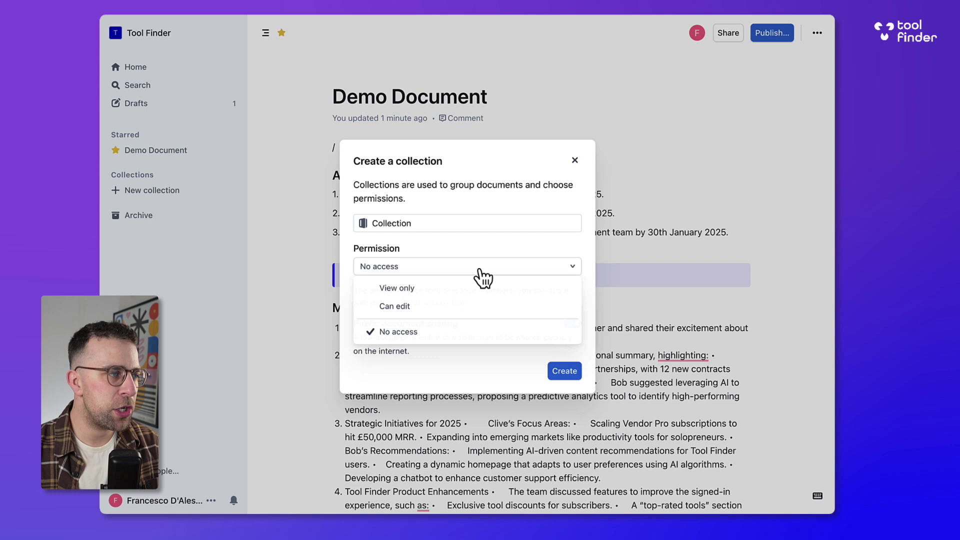
{"action": "left_click", "coordinate": [477, 273]}
{"action": "left_click", "coordinate": [564, 371]}
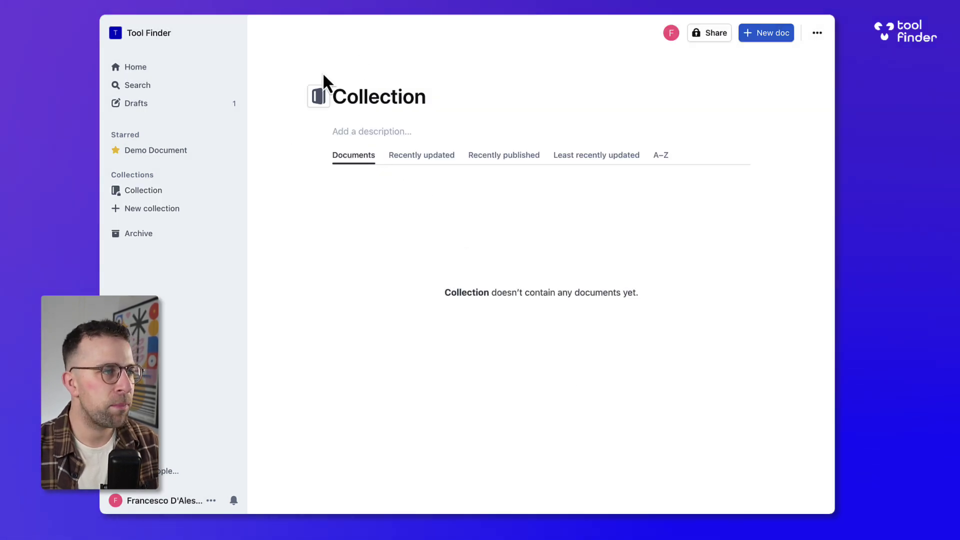
Step: Give Collection a blue blocks icon
{"action": "left_click", "coordinate": [319, 95]}
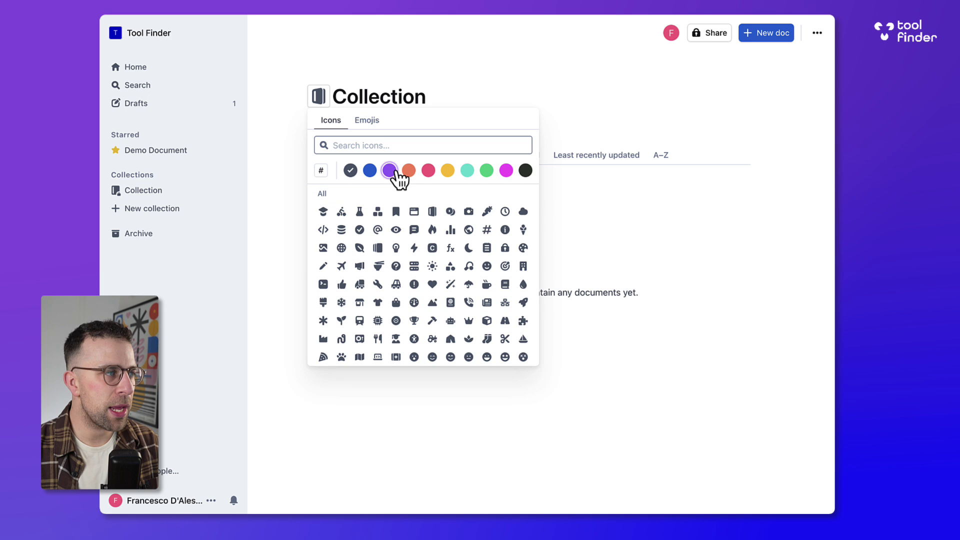
{"action": "left_click", "coordinate": [389, 170]}
{"action": "left_click", "coordinate": [370, 171]}
{"action": "left_click", "coordinate": [377, 212]}
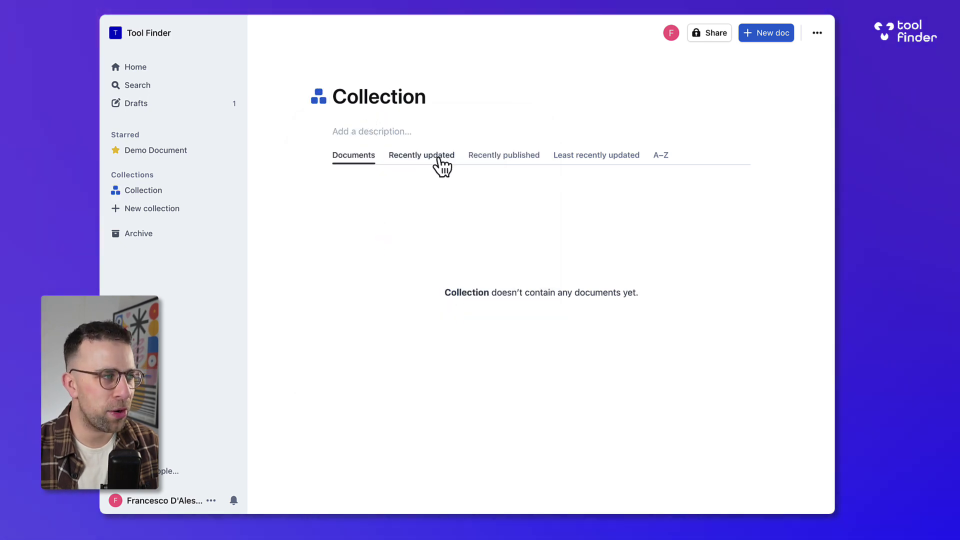
Step: Move Demo Document into Collection and add a new document inside it
{"action": "left_click_drag", "start_coordinate": [181, 163], "coordinate": [166, 203]}
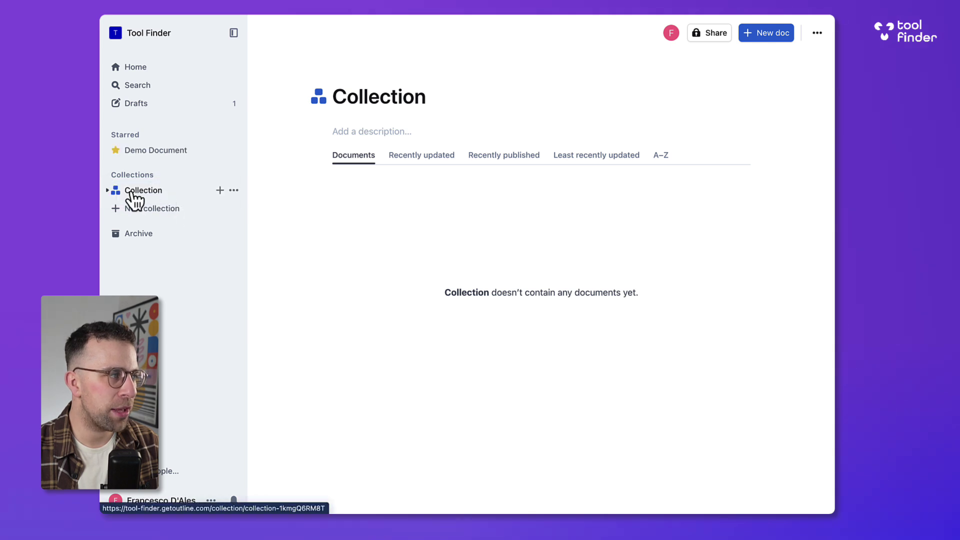
{"action": "left_click", "coordinate": [111, 190]}
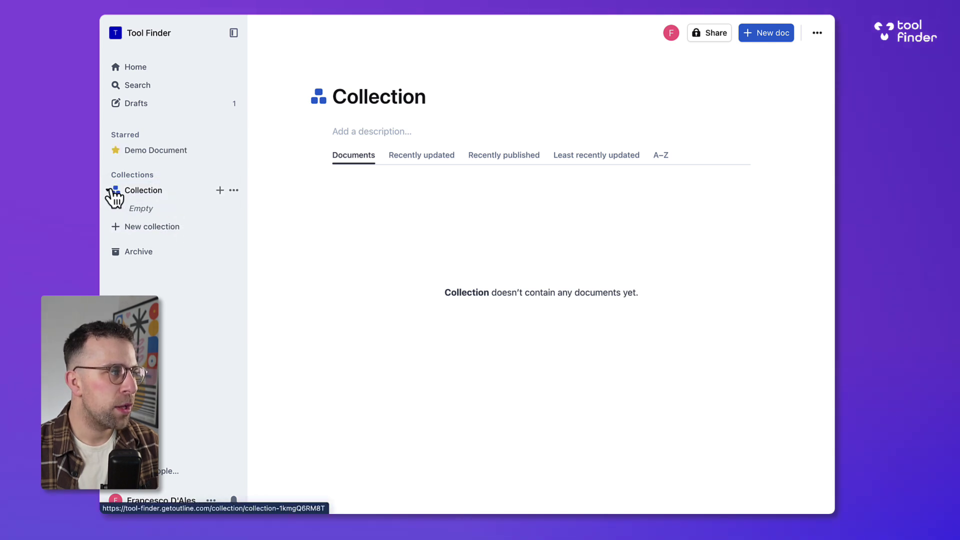
{"action": "left_click", "coordinate": [220, 190]}
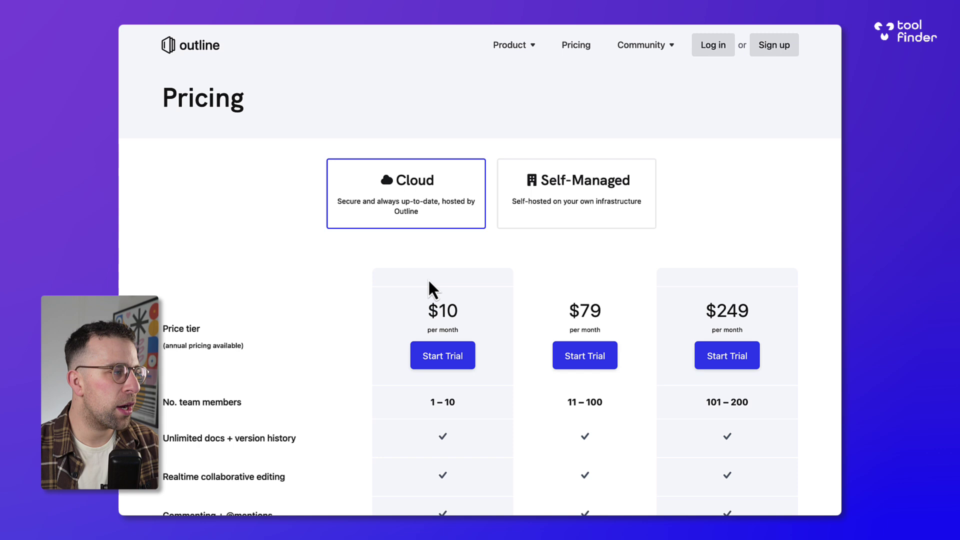
{"action": "scroll", "coordinate": [429, 281], "scroll_direction": "down", "scroll_amount": 4}
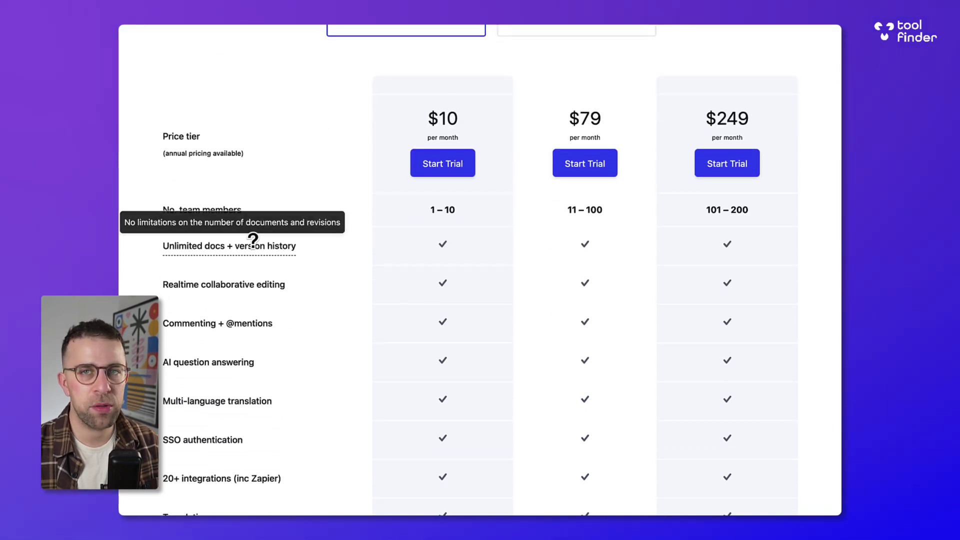
{"action": "scroll", "coordinate": [326, 195], "scroll_direction": "up", "scroll_amount": 1}
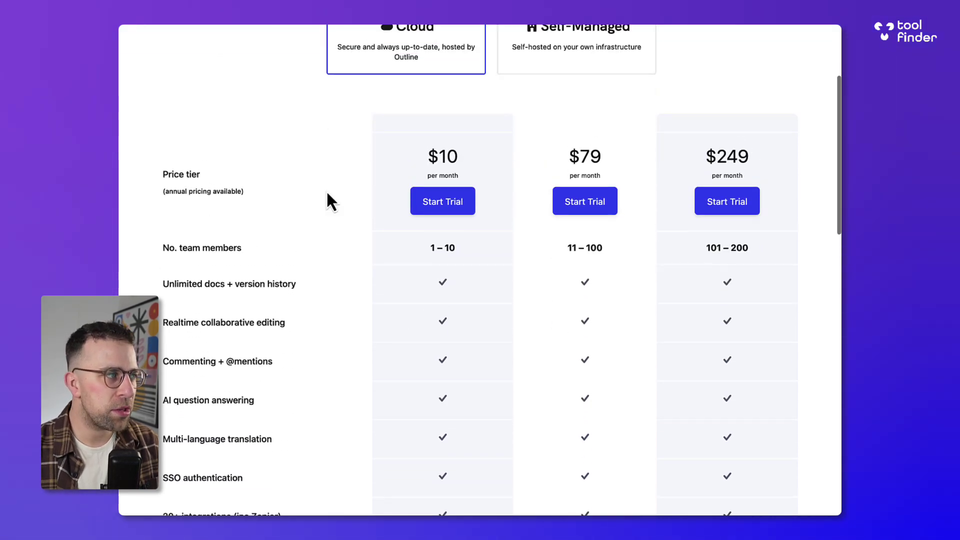
{"action": "scroll", "coordinate": [326, 195], "scroll_direction": "down", "scroll_amount": 2}
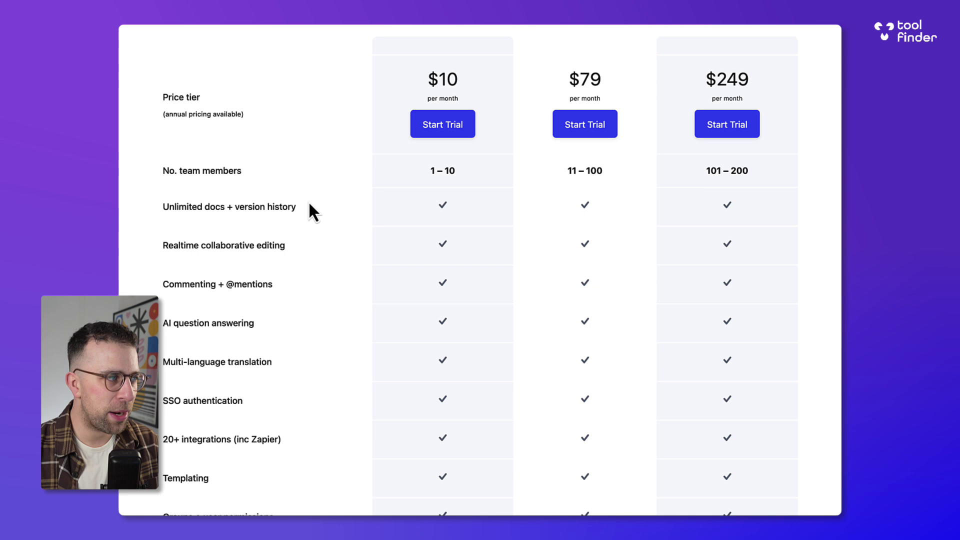
{"action": "mouse_move", "coordinate": [283, 208]}
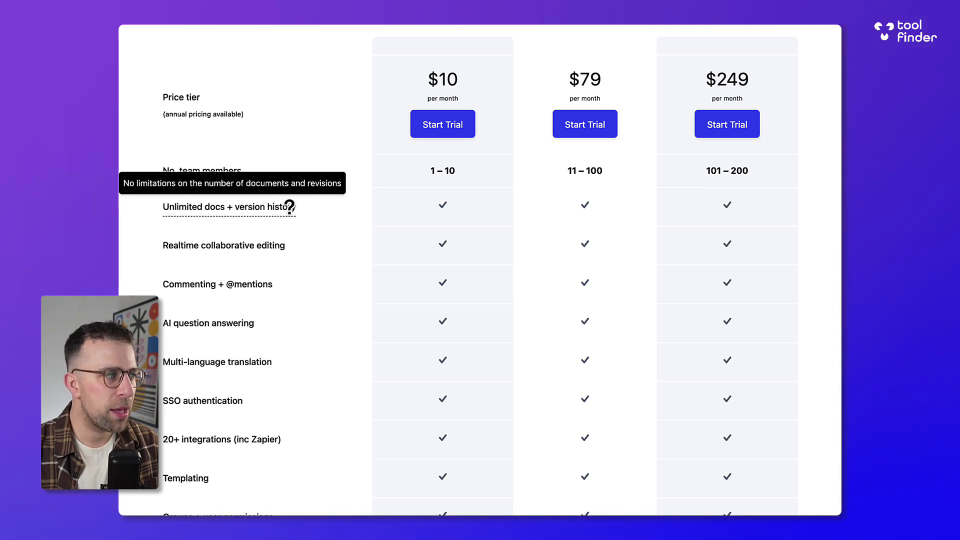
{"action": "scroll", "coordinate": [300, 263], "scroll_direction": "down", "scroll_amount": 3}
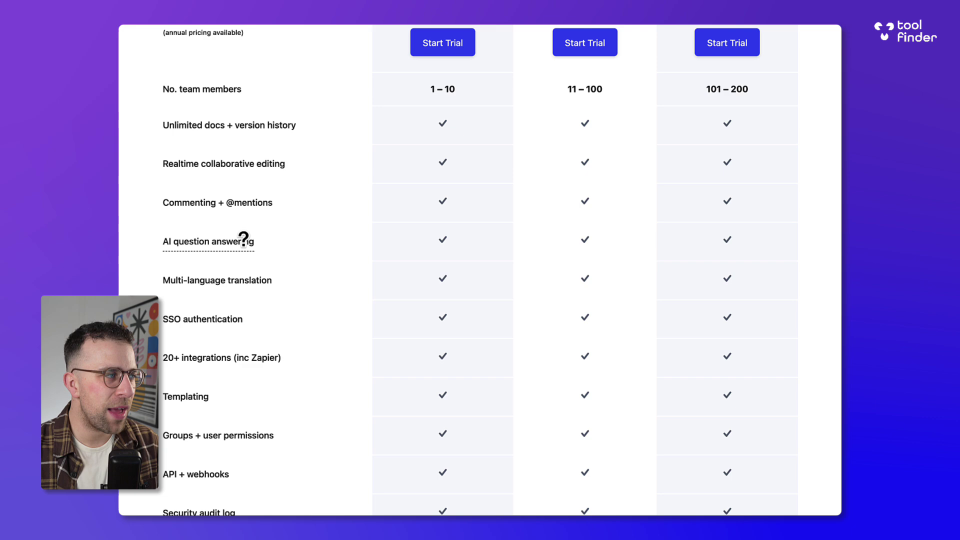
{"action": "mouse_move", "coordinate": [243, 240]}
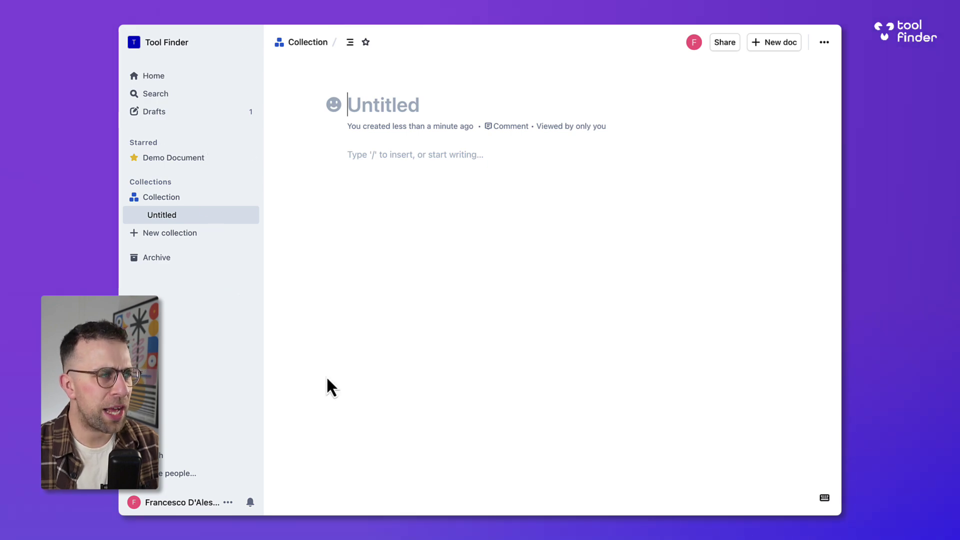
Step: Look through the Keyboard shortcuts reference, then close it
{"action": "left_click", "coordinate": [822, 503]}
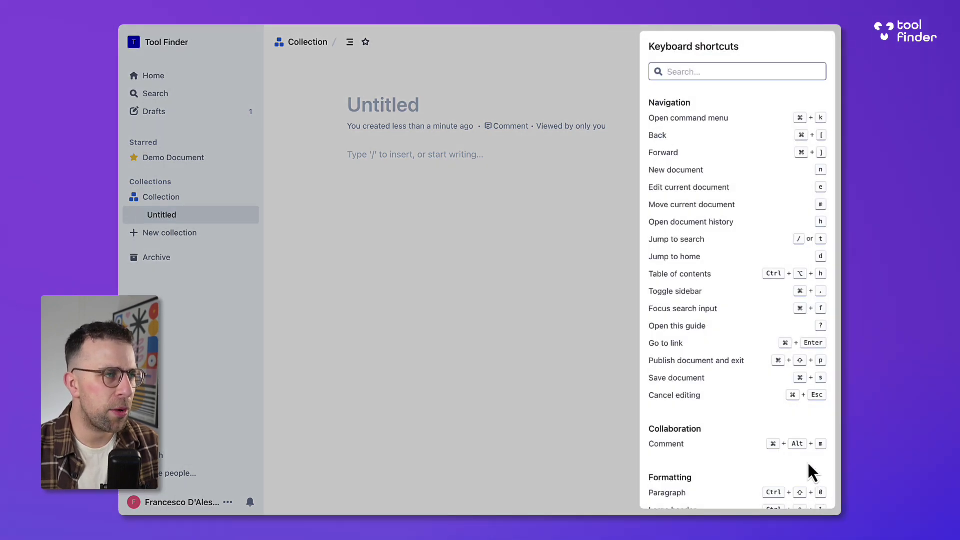
{"action": "scroll", "coordinate": [767, 385], "scroll_direction": "down", "scroll_amount": 10}
{"action": "scroll", "coordinate": [767, 390], "scroll_direction": "down", "scroll_amount": 5}
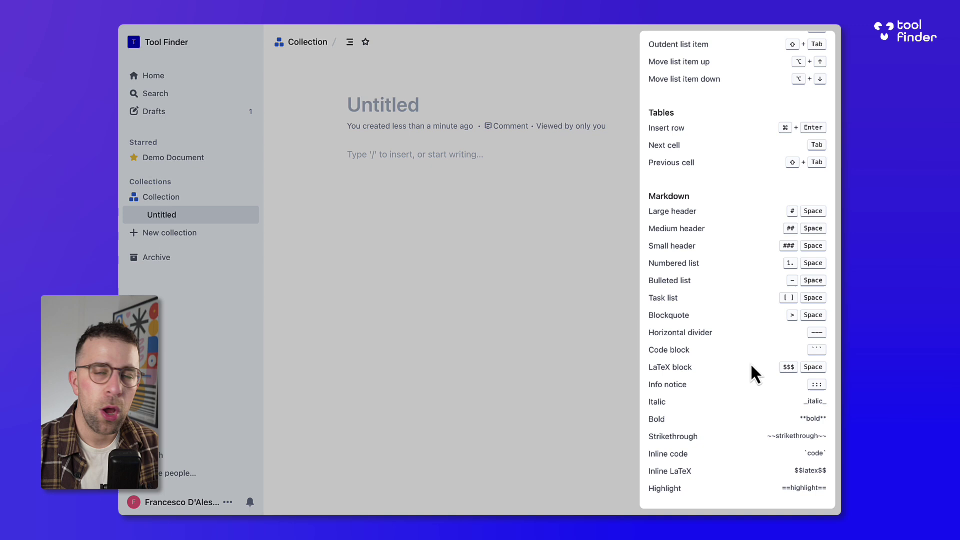
{"action": "left_click", "coordinate": [533, 263]}
Step: Enable AI answers in the workspace Features settings and confirm the consent dialog
{"action": "left_click", "coordinate": [202, 43]}
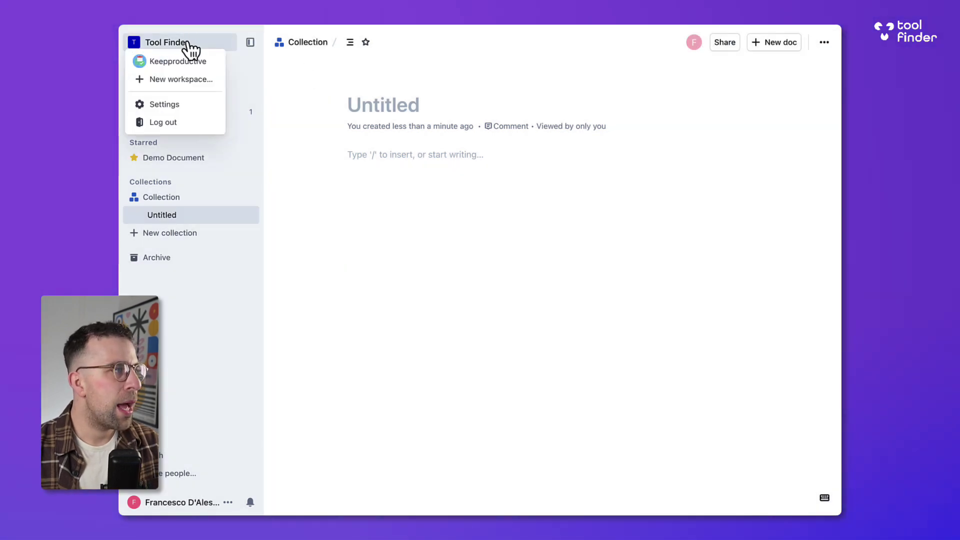
{"action": "left_click", "coordinate": [183, 106]}
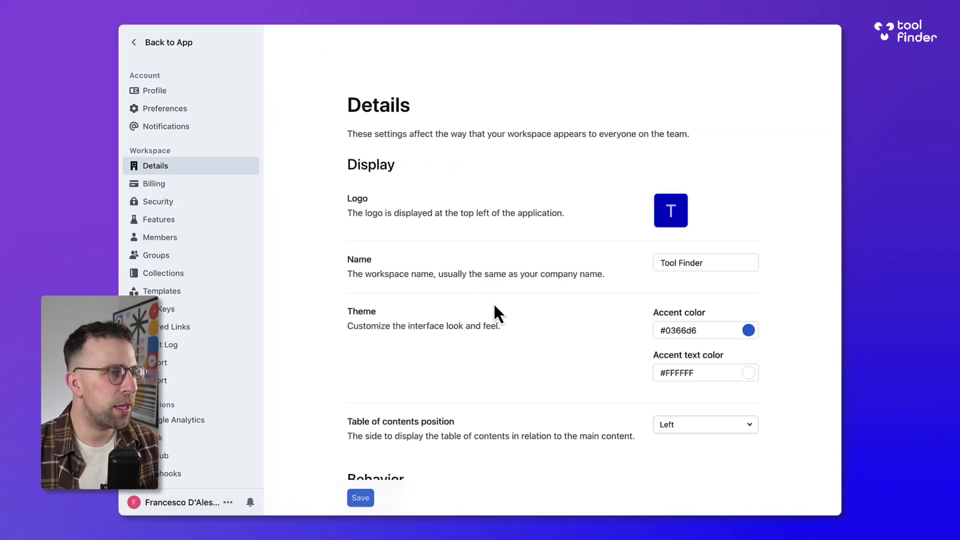
{"action": "scroll", "coordinate": [494, 308], "scroll_direction": "down", "scroll_amount": 1}
{"action": "scroll", "coordinate": [493, 301], "scroll_direction": "down", "scroll_amount": 3}
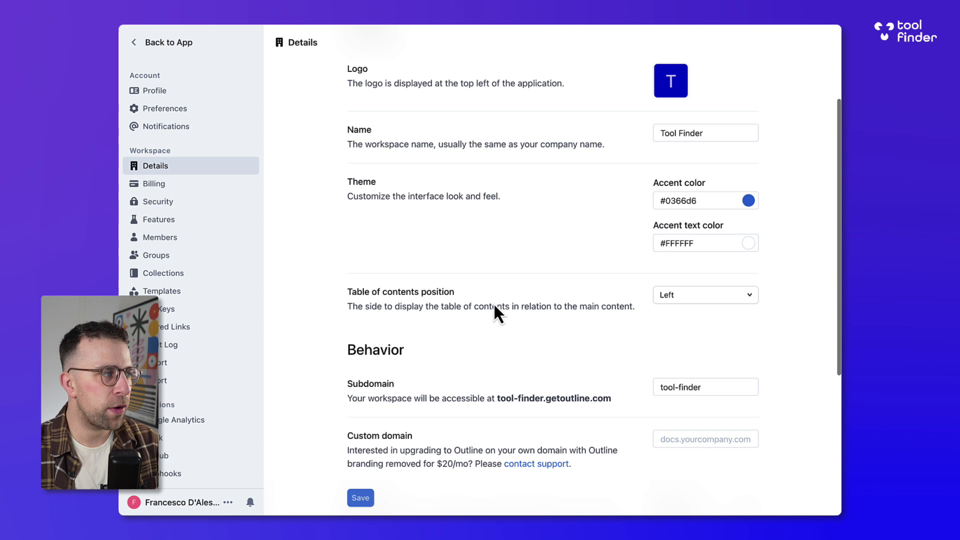
{"action": "scroll", "coordinate": [446, 280], "scroll_direction": "down", "scroll_amount": 4}
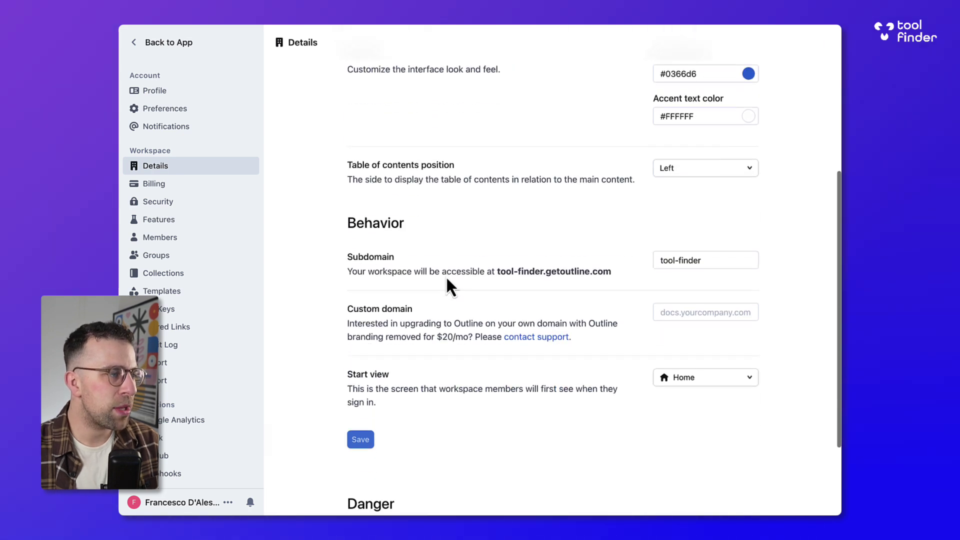
{"action": "left_click", "coordinate": [209, 225]}
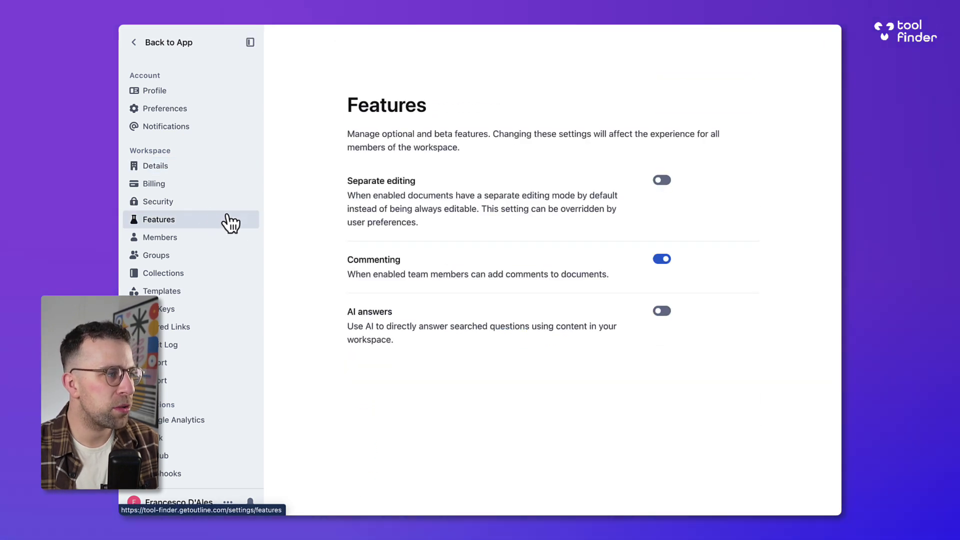
{"action": "left_click", "coordinate": [662, 312]}
{"action": "left_click", "coordinate": [571, 309]}
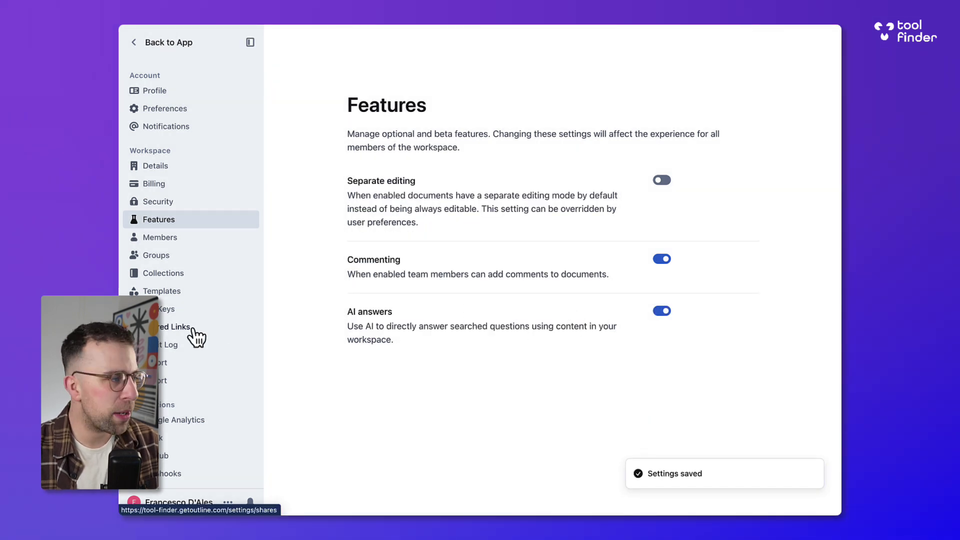
{"action": "scroll", "coordinate": [184, 318], "scroll_direction": "down", "scroll_amount": 2}
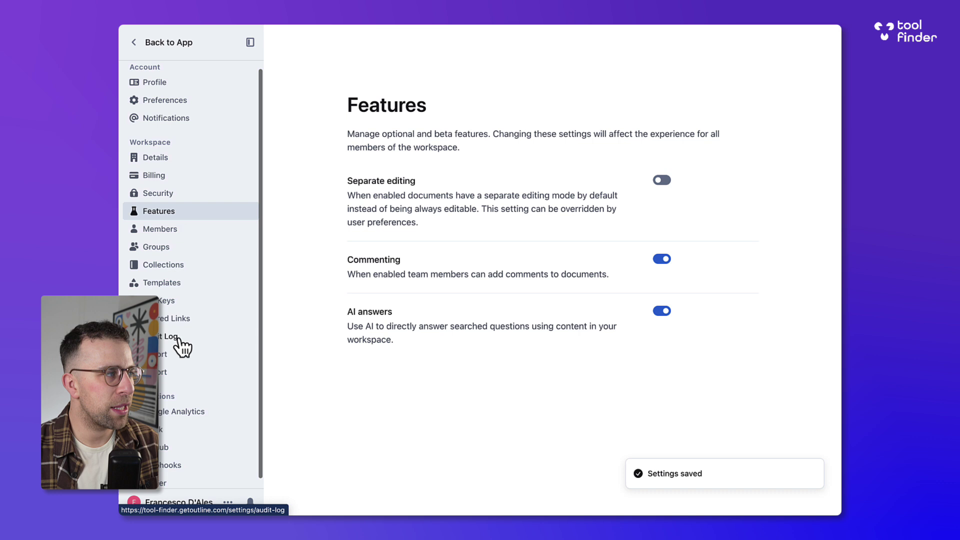
Step: Create a Collection template titled 'Meeting Agenda' containing the pasted Action Items list
{"action": "left_click", "coordinate": [176, 275]}
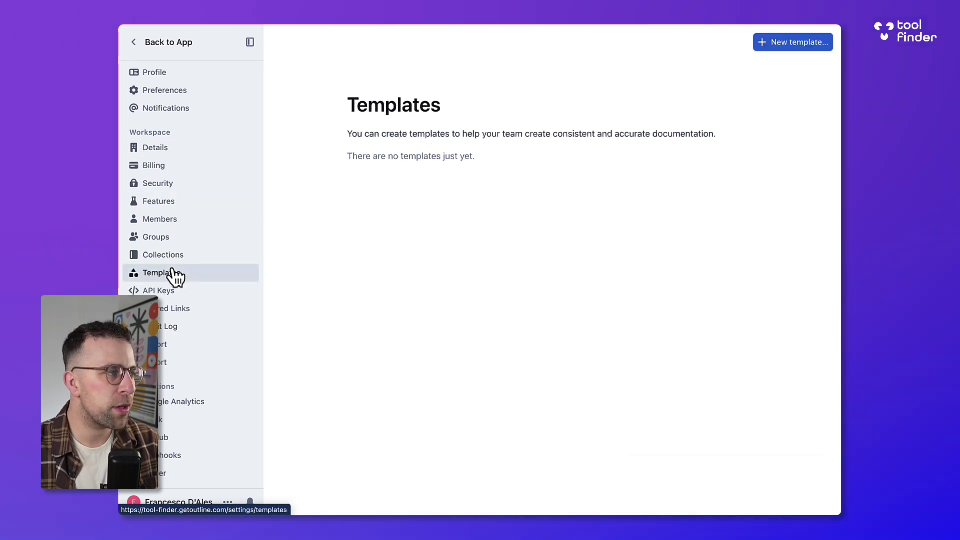
{"action": "left_click", "coordinate": [799, 42]}
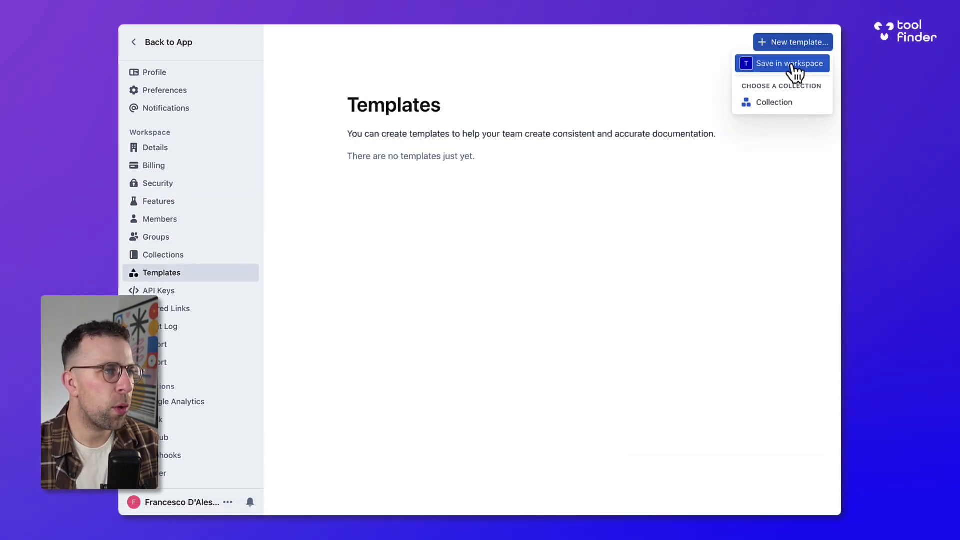
{"action": "left_click", "coordinate": [784, 103]}
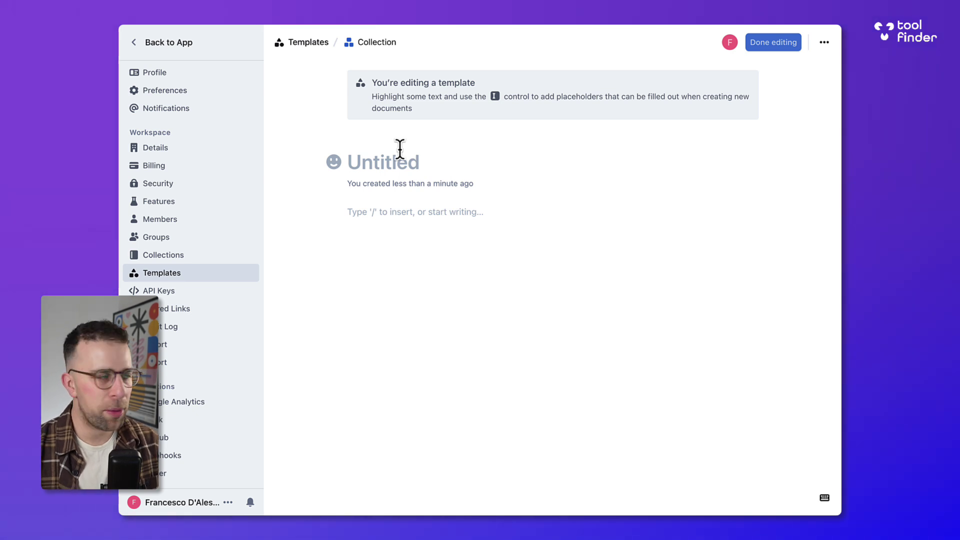
{"action": "type", "text": "Meeti"}
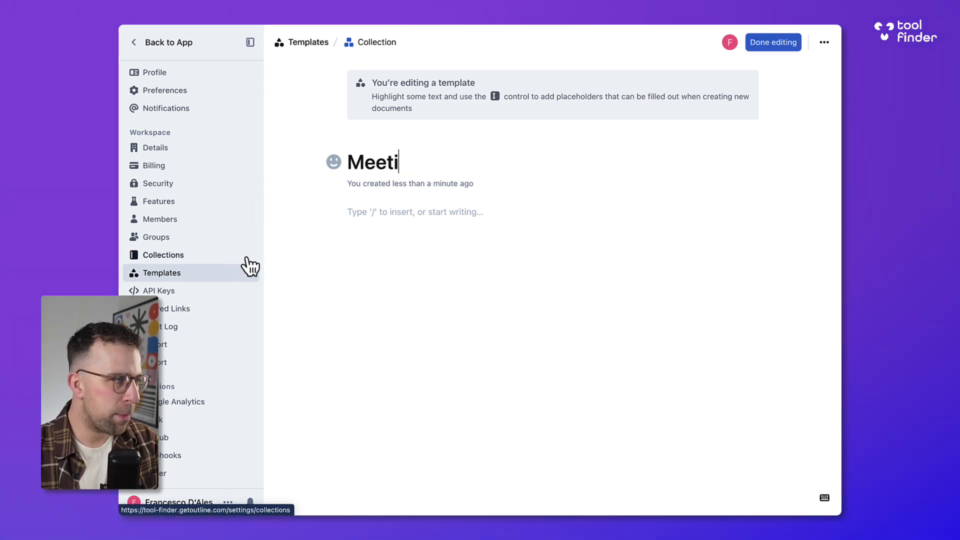
{"action": "type", "text": "ng Agenda"}
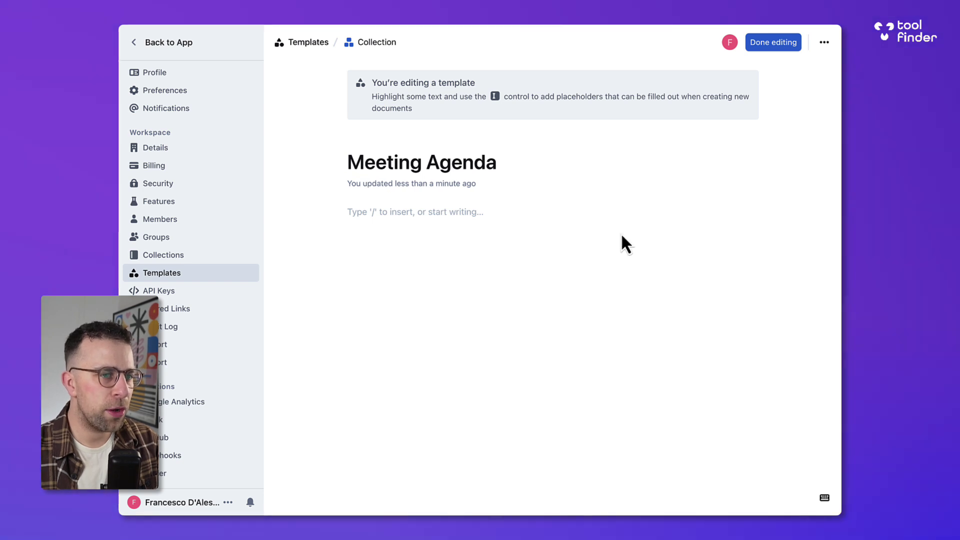
{"action": "left_click", "coordinate": [540, 222]}
{"action": "type", "text": "Action Items: 1. Clive: Share Vendor Pro data for analysis by 20th January 2025. 2. Bob: Create an AI implementation roadmap by 25th January 2025. 3. Joint Task: Schedule a technical workshop with the development team by 30th January 2025."}
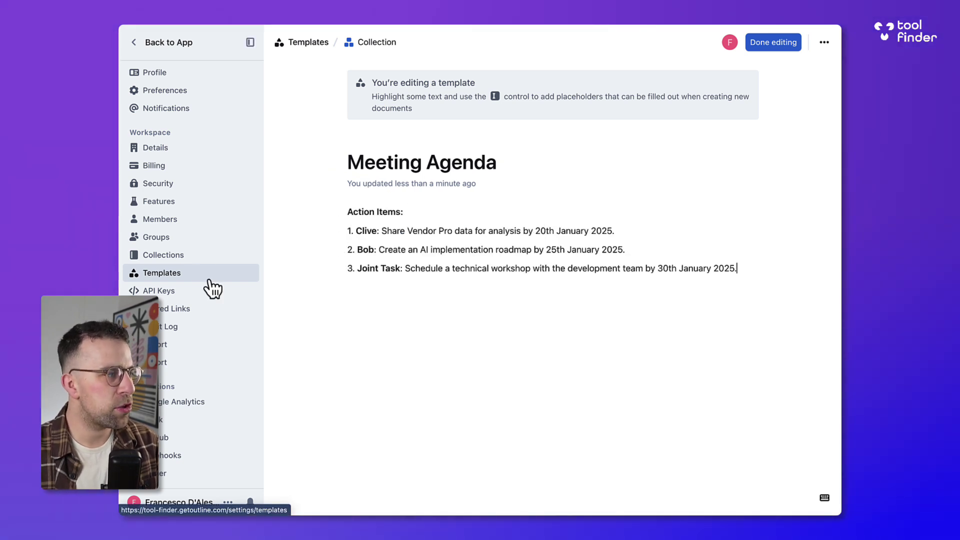
{"action": "left_click", "coordinate": [182, 245]}
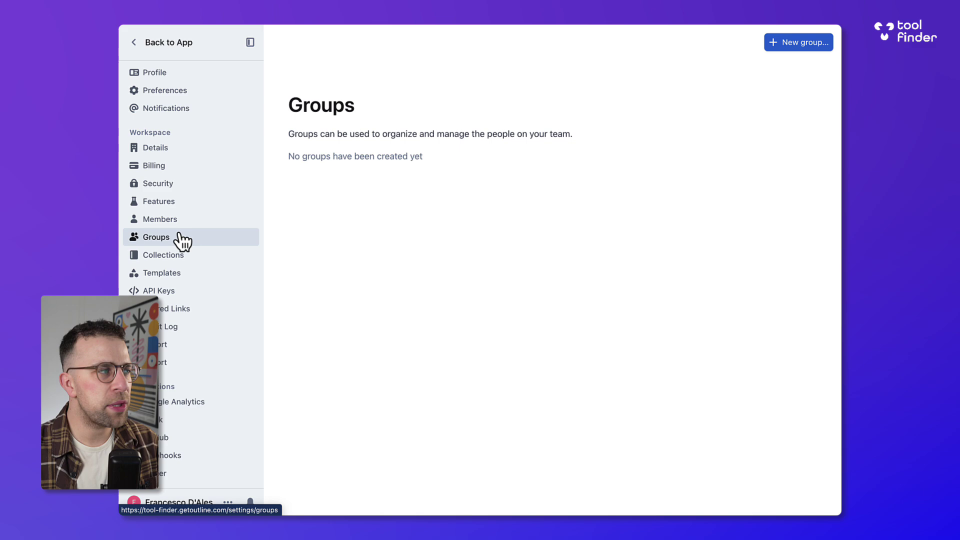
Step: Review the Behavior and Danger sections of Preferences, then go back to the workspace Home
{"action": "scroll", "coordinate": [188, 150], "scroll_direction": "up", "scroll_amount": 1}
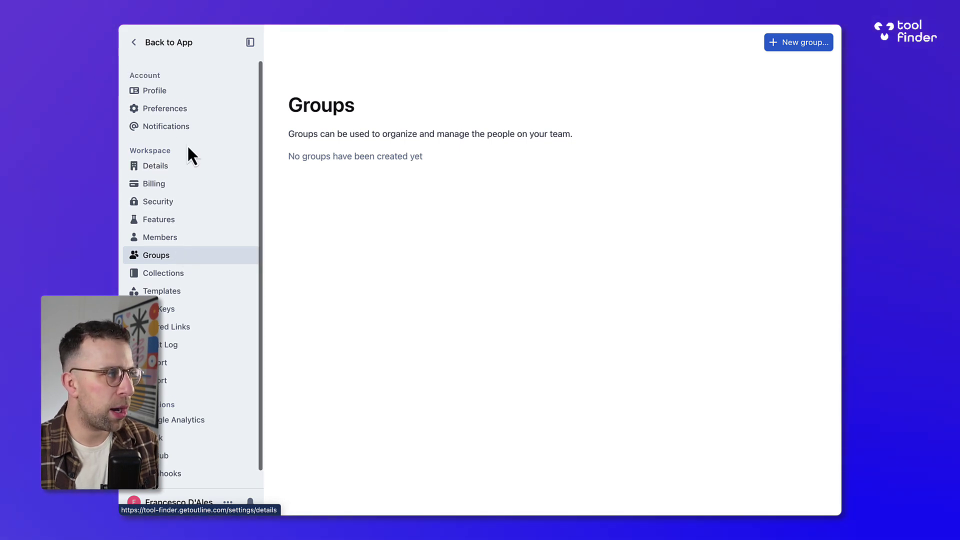
{"action": "left_click", "coordinate": [176, 109]}
{"action": "scroll", "coordinate": [284, 180], "scroll_direction": "down", "scroll_amount": 3}
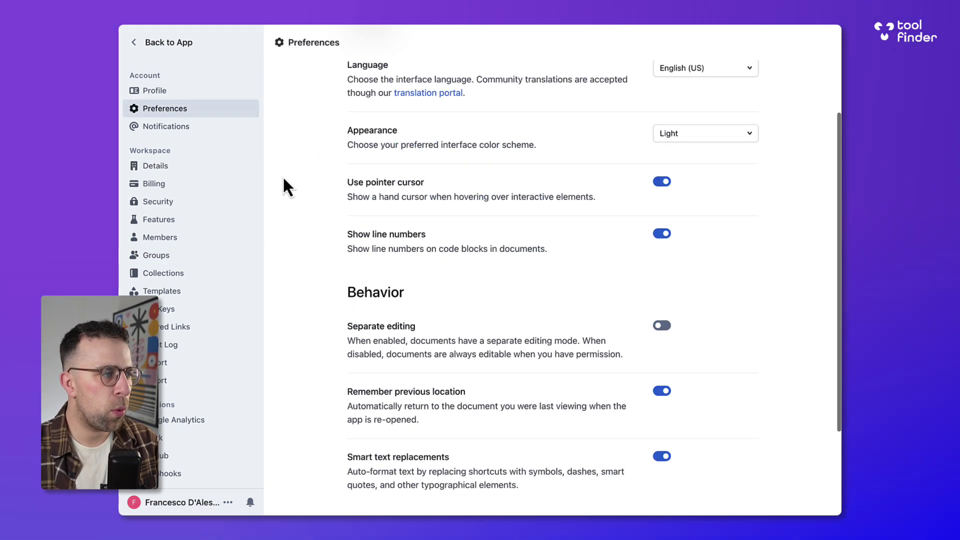
{"action": "scroll", "coordinate": [408, 257], "scroll_direction": "down", "scroll_amount": 3}
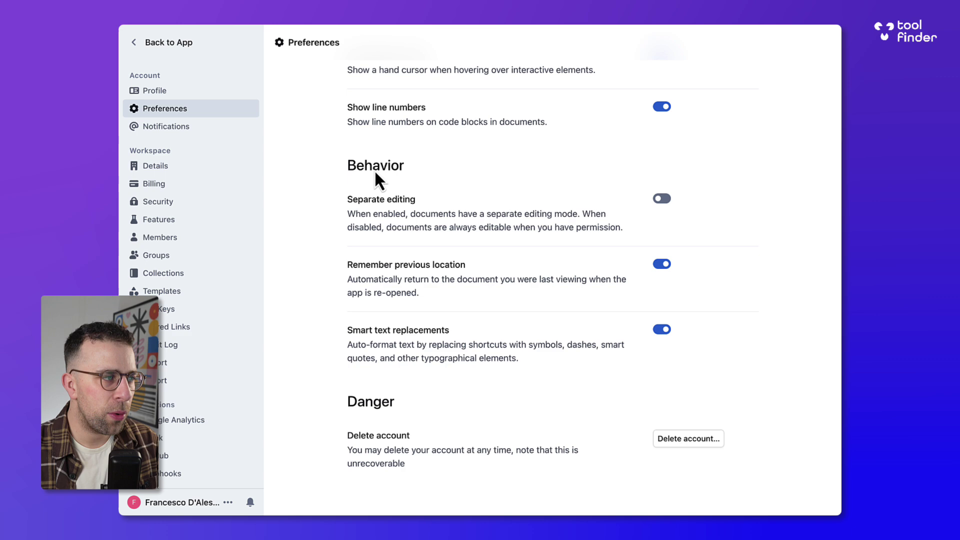
{"action": "left_click", "coordinate": [168, 44]}
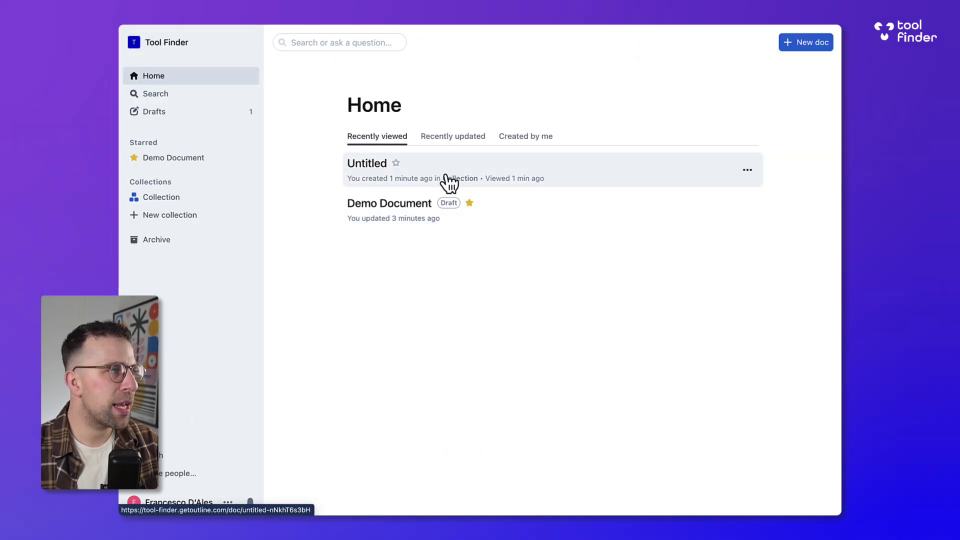
Step: Delete the stray '/' line in Demo Document and reword the AI search question about next tasks
{"action": "left_click", "coordinate": [442, 209]}
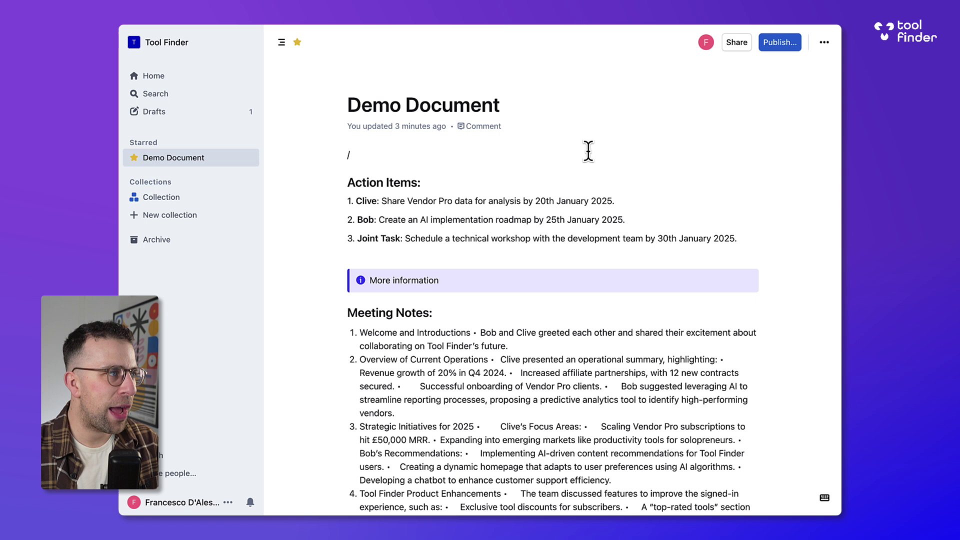
{"action": "key", "text": "BackSpace"}
{"action": "key", "text": "BackSpace"}
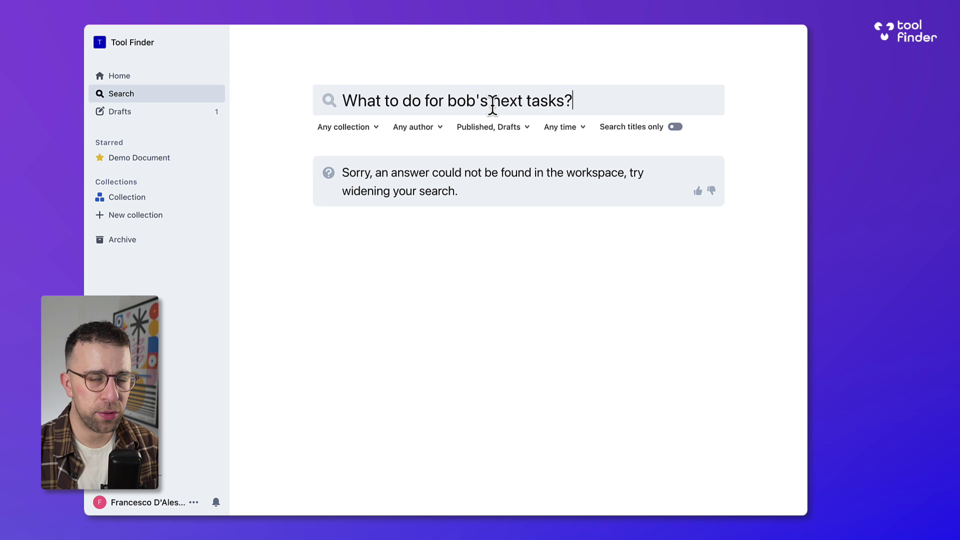
{"action": "key", "text": "BackSpace"}
{"action": "key", "text": "BackSpace"}
{"action": "type", "text": "?"}
{"action": "key", "text": "Return"}
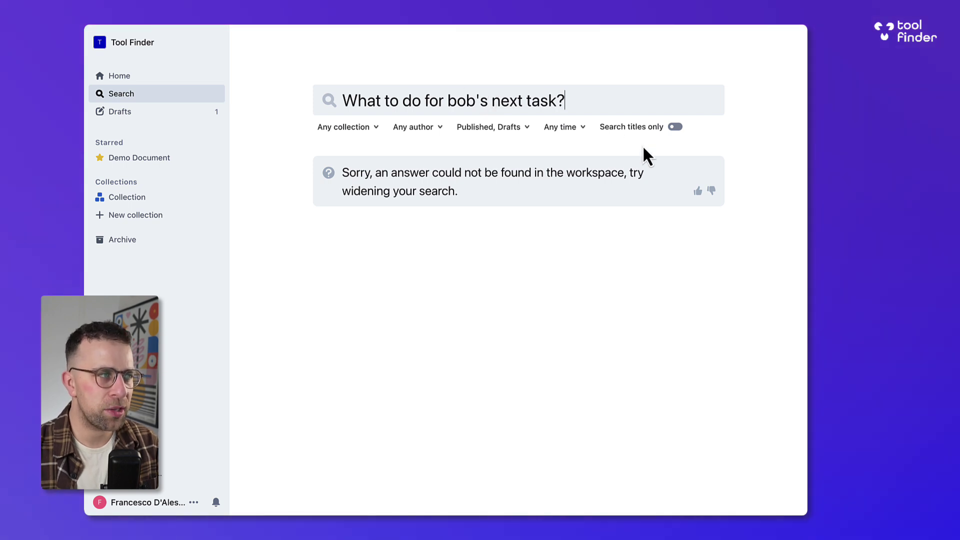
Step: Check Demo Document's Insights, showing 222 words and 1487 characters, then close the panel
{"action": "left_click", "coordinate": [150, 76]}
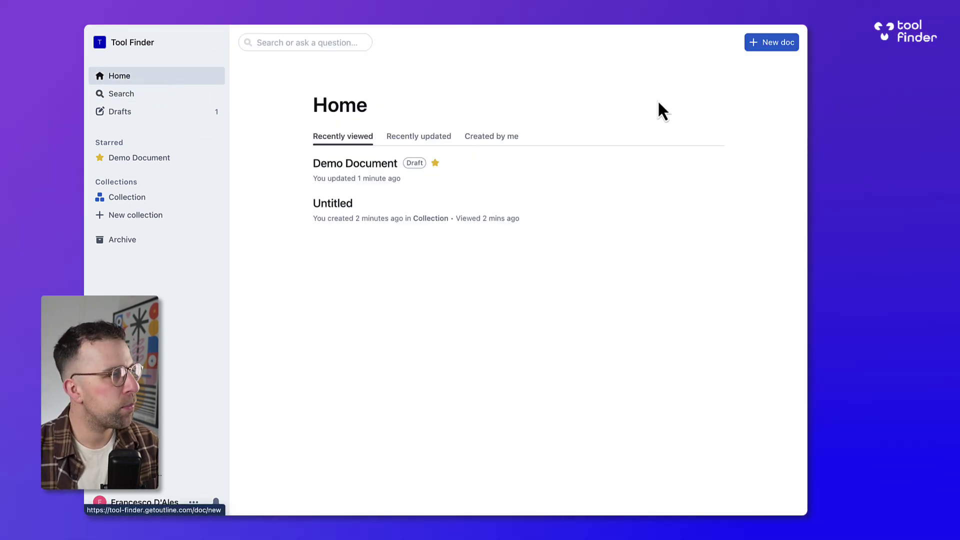
{"action": "left_click", "coordinate": [457, 180]}
{"action": "left_click", "coordinate": [790, 42]}
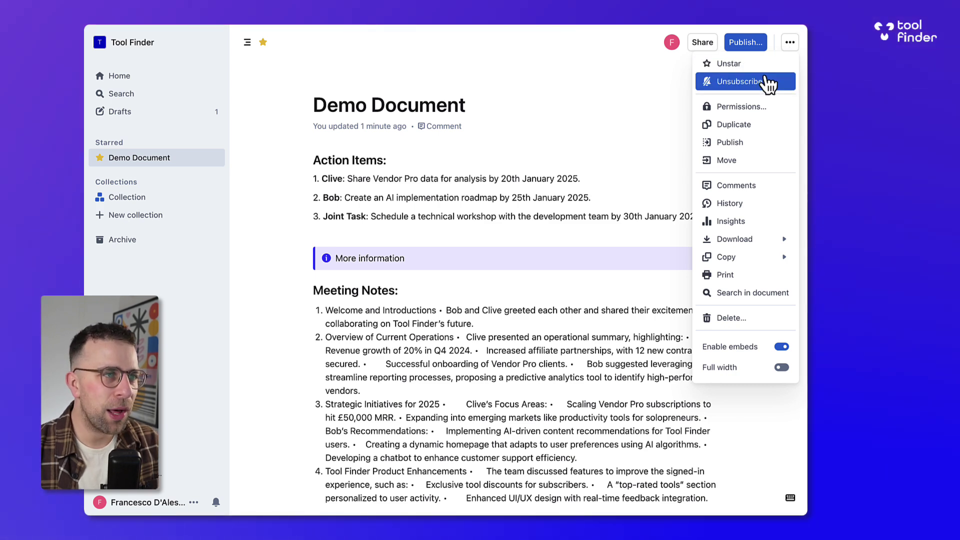
{"action": "left_click", "coordinate": [761, 222]}
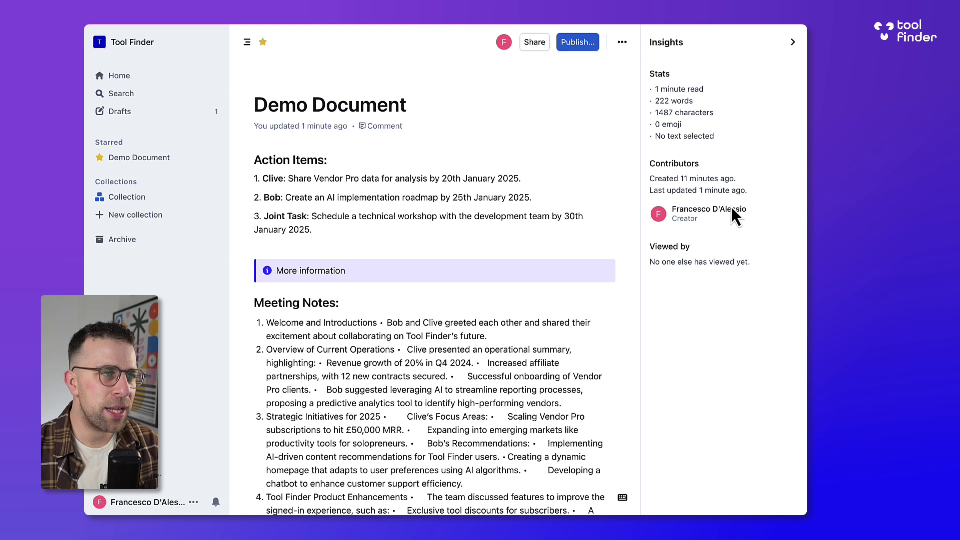
{"action": "left_click", "coordinate": [792, 42]}
Step: Turn on Full width for Demo Document
{"action": "left_click", "coordinate": [790, 42]}
{"action": "mouse_move", "coordinate": [754, 259]}
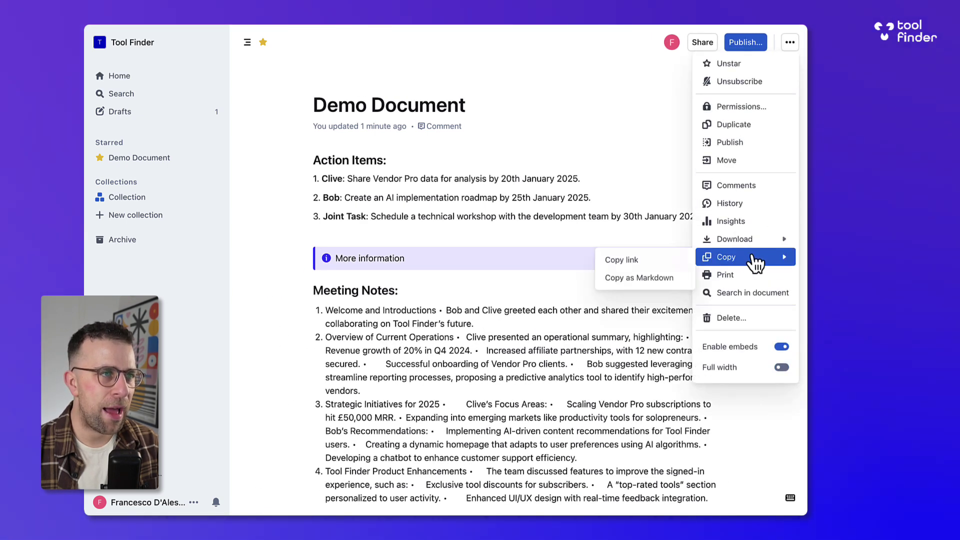
{"action": "mouse_move", "coordinate": [752, 240]}
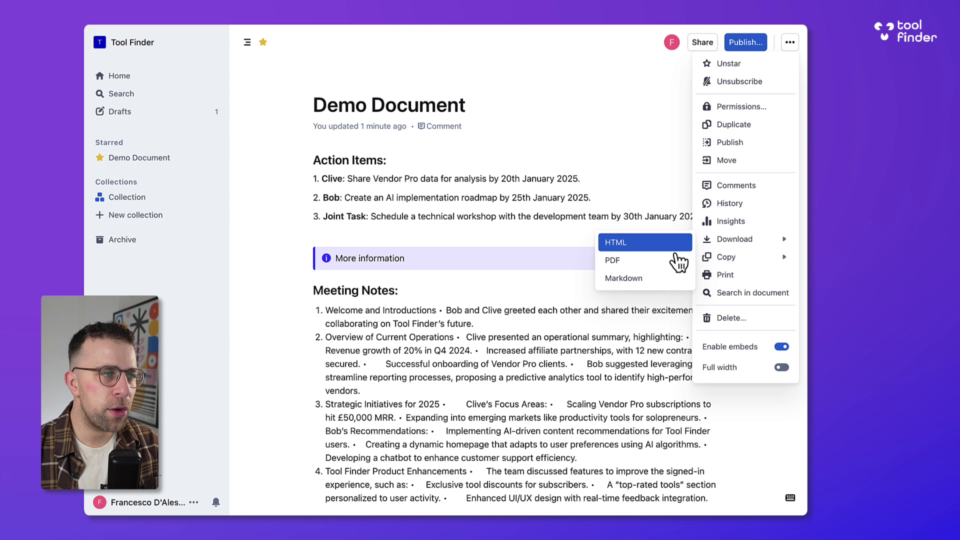
{"action": "left_click", "coordinate": [782, 368]}
{"action": "left_click", "coordinate": [643, 195]}
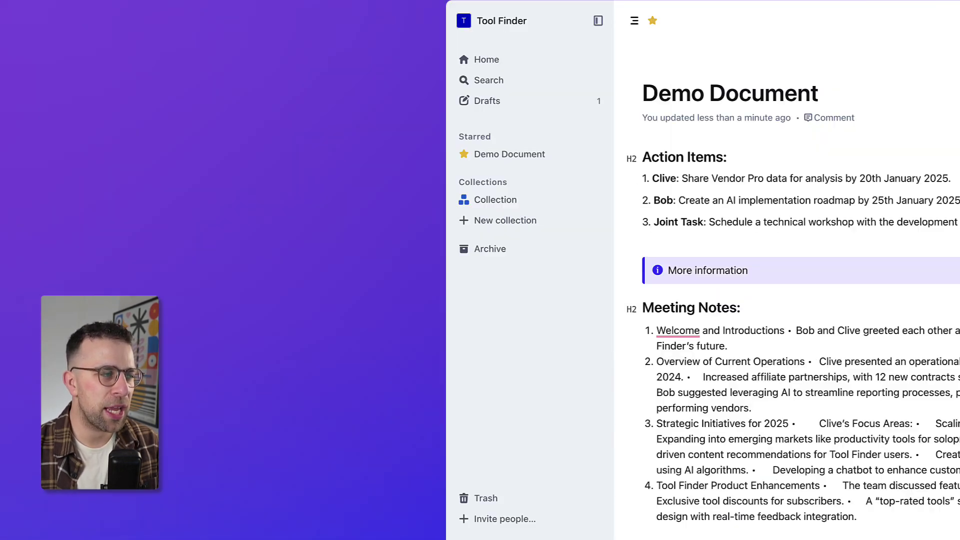
Step: Open the account menu and bring up its Appearance options
{"action": "left_click", "coordinate": [194, 502]}
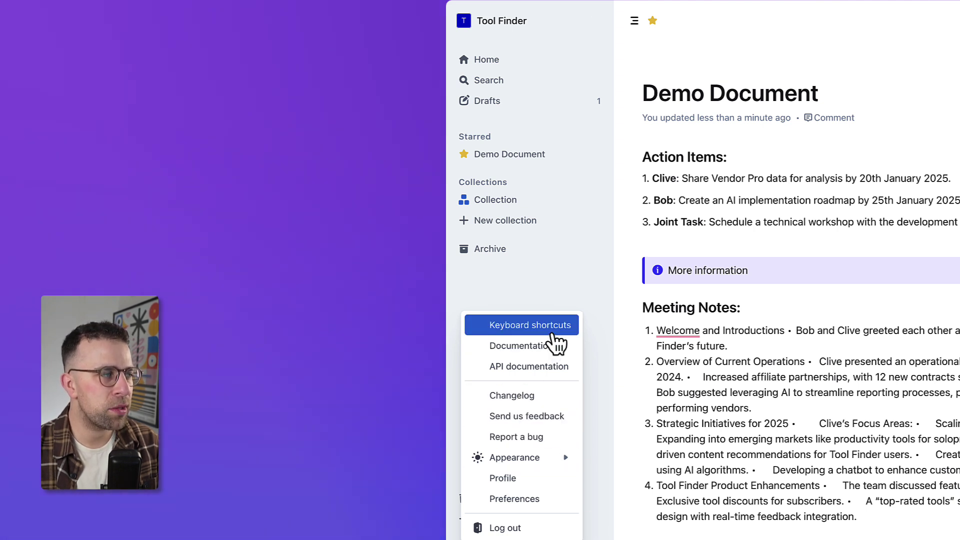
{"action": "mouse_move", "coordinate": [557, 459]}
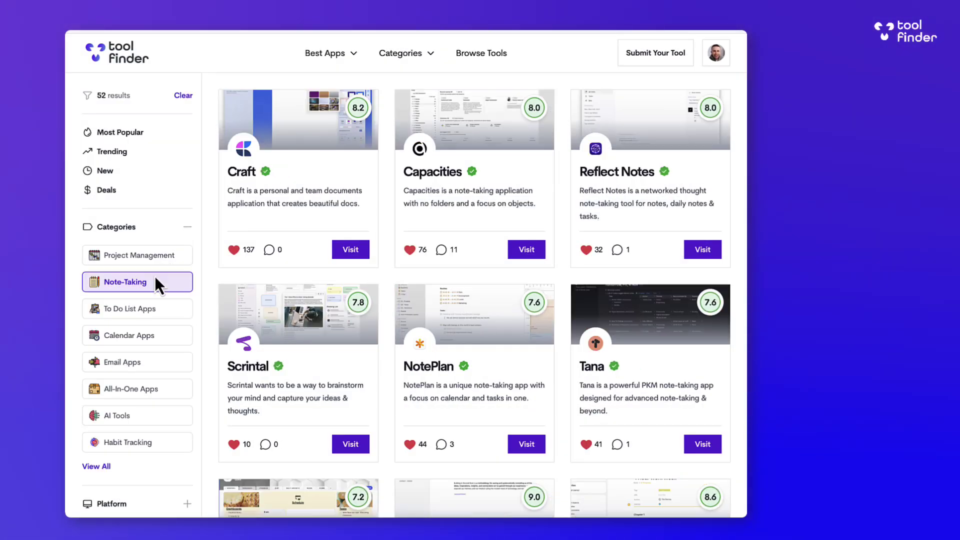
Step: Filter Tool Finder's note-taking apps to the iOS platform, leaving 43 results
{"action": "left_click", "coordinate": [187, 227]}
{"action": "left_click", "coordinate": [187, 264]}
{"action": "left_click", "coordinate": [189, 318]}
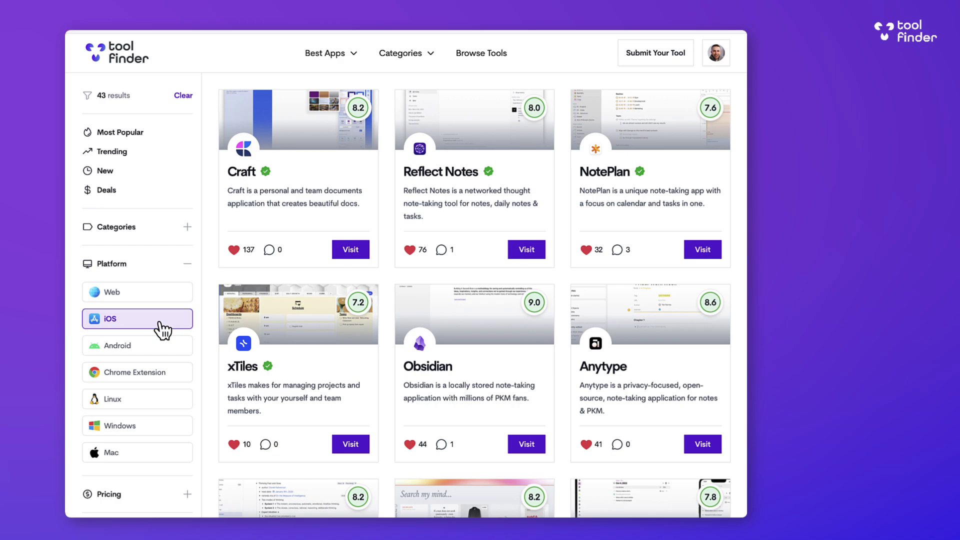